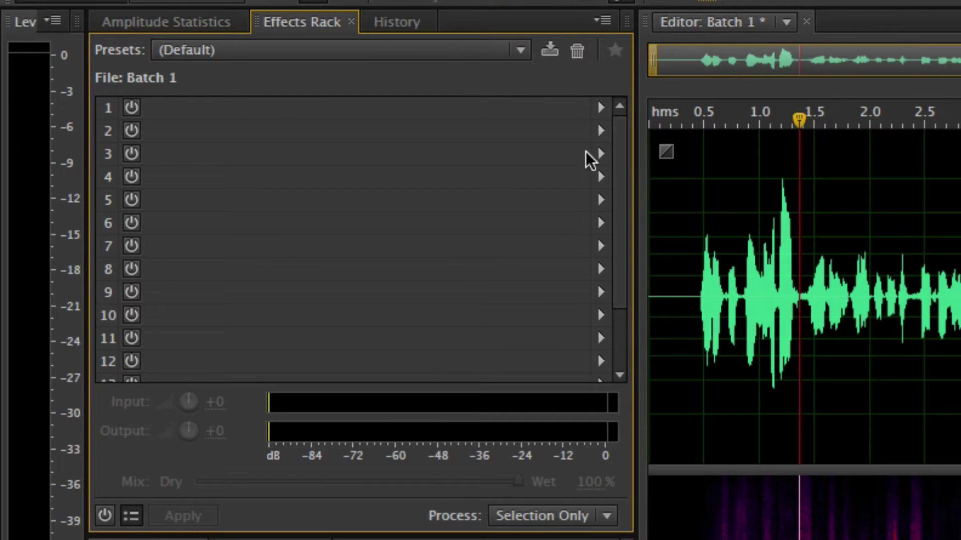
left_click(596, 109)
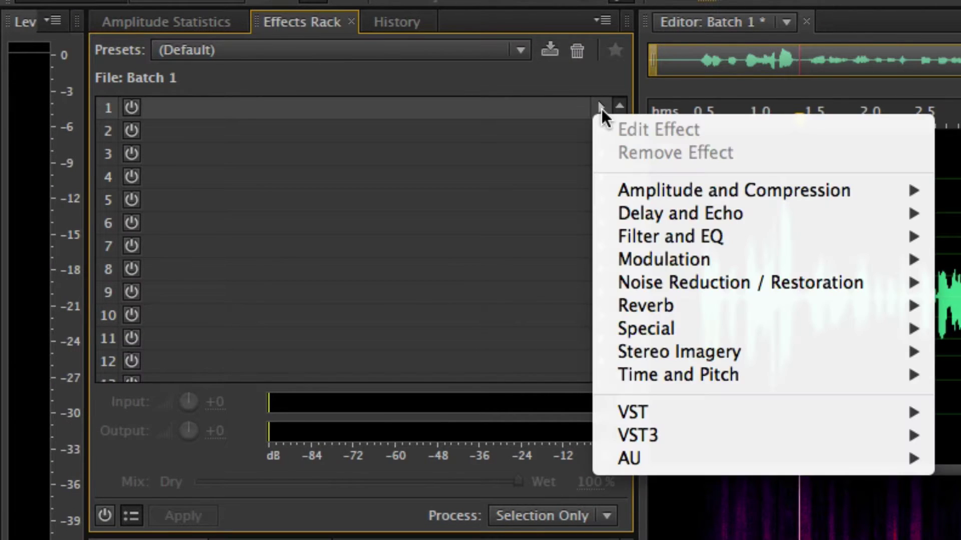
left_click(545, 83)
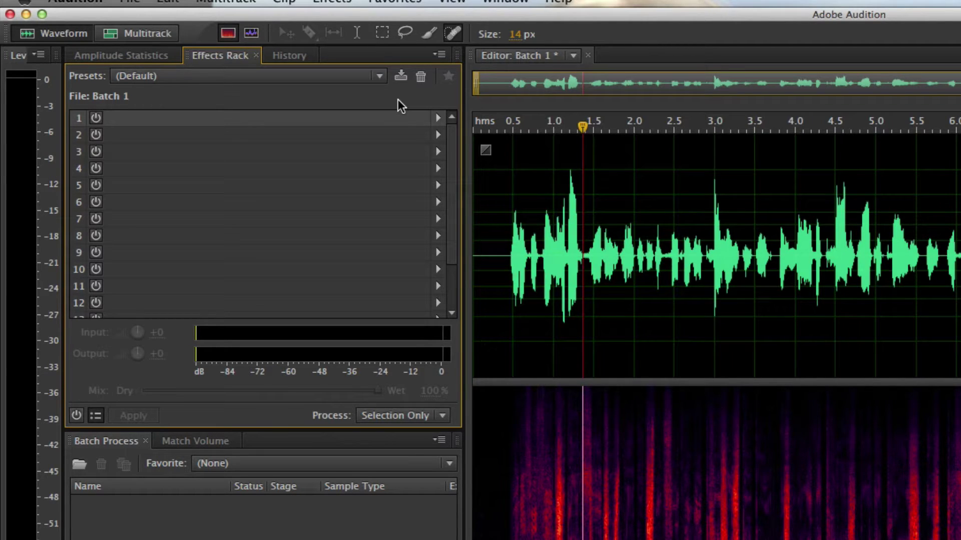
left_click(436, 118)
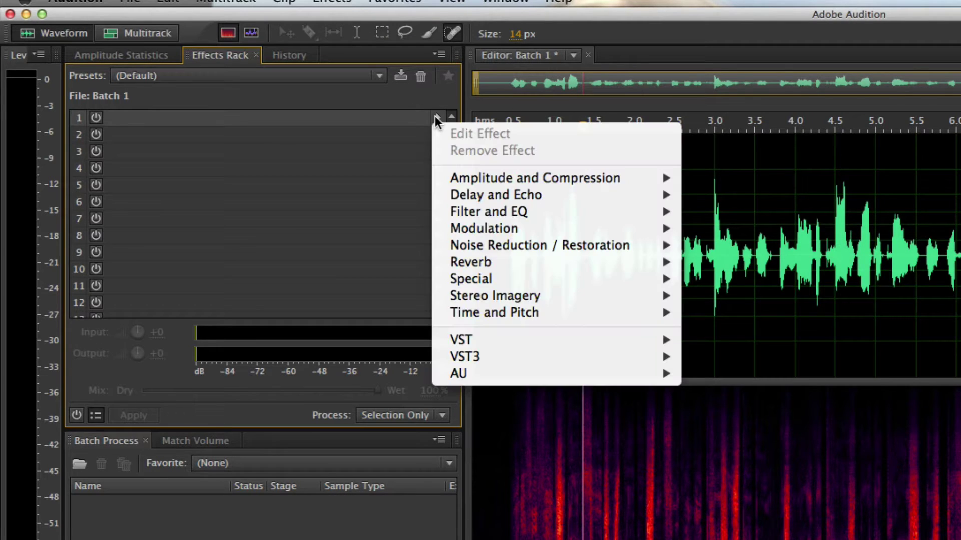
left_click(367, 94)
Add a Graphic Equalizer (30 Bands) to slot 1 of the effects rack and close its settings.
left_click(437, 116)
mouse_move(622, 210)
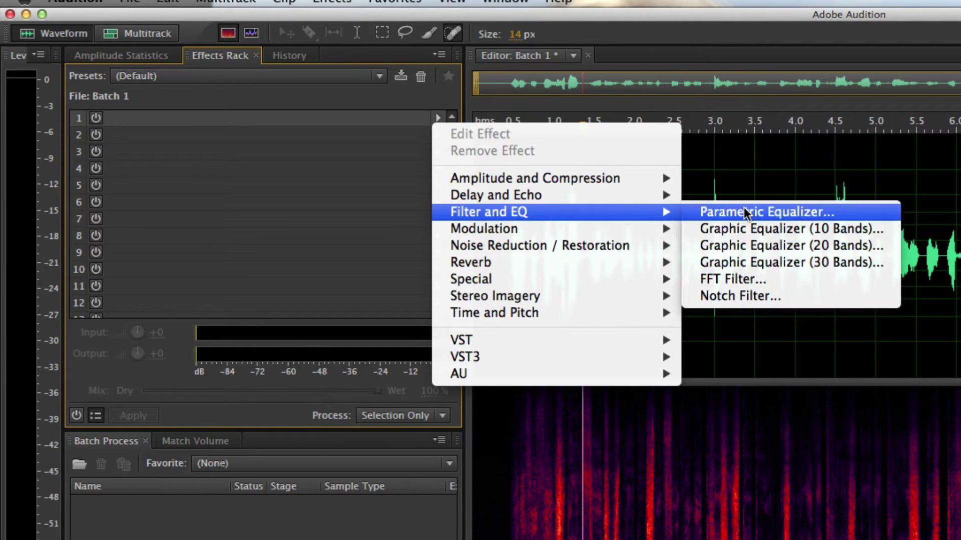
left_click(800, 262)
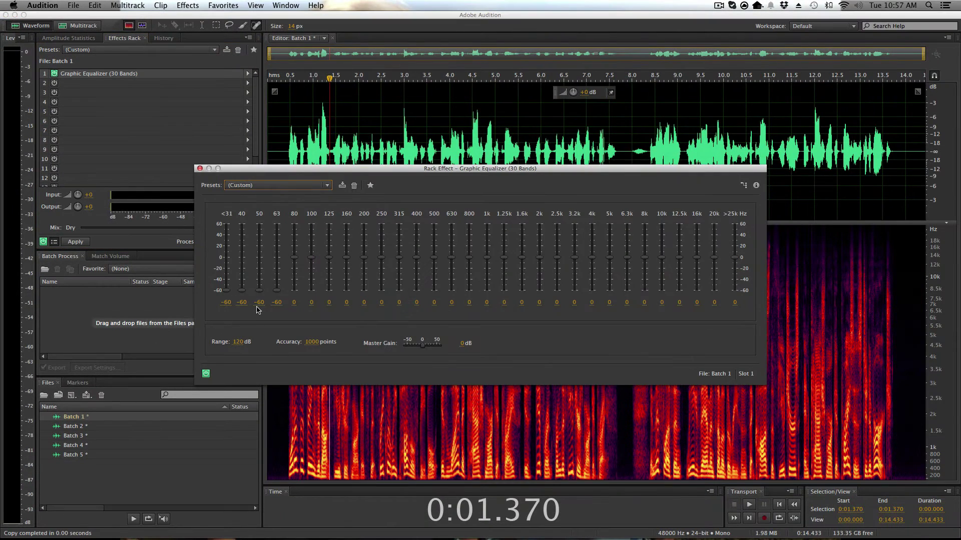
left_click(200, 168)
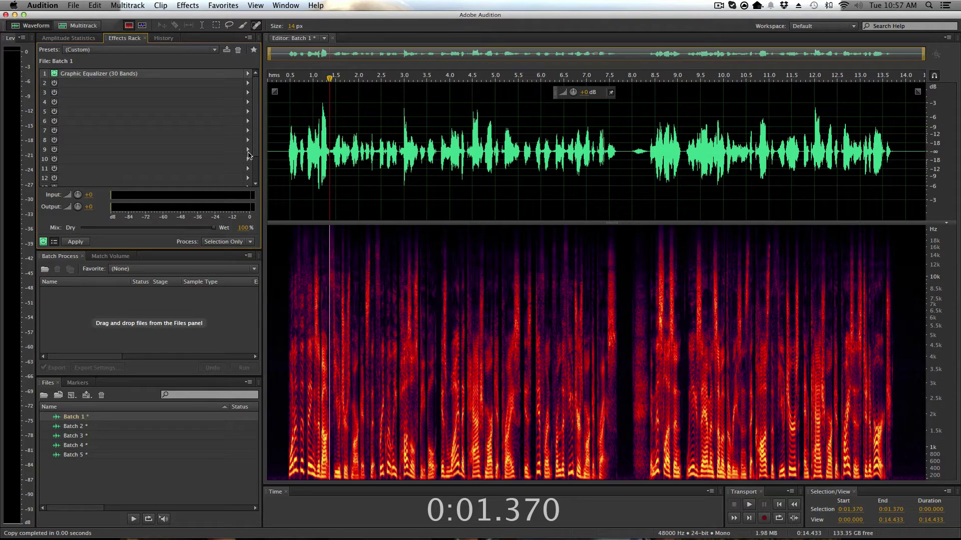
Add a Single-band Compressor to slot 2 of the rack with a 4:1 ratio and a -15 dB threshold.
left_click(248, 84)
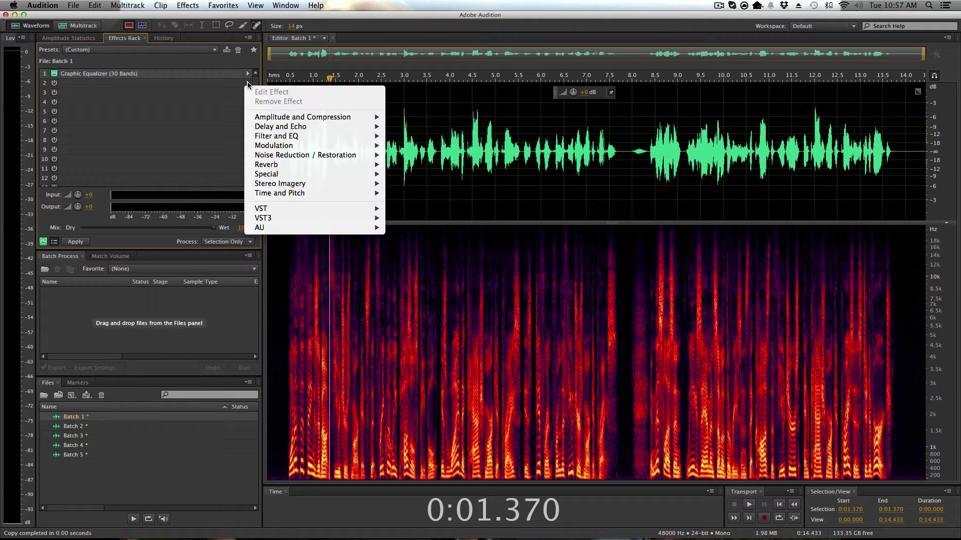
mouse_move(355, 117)
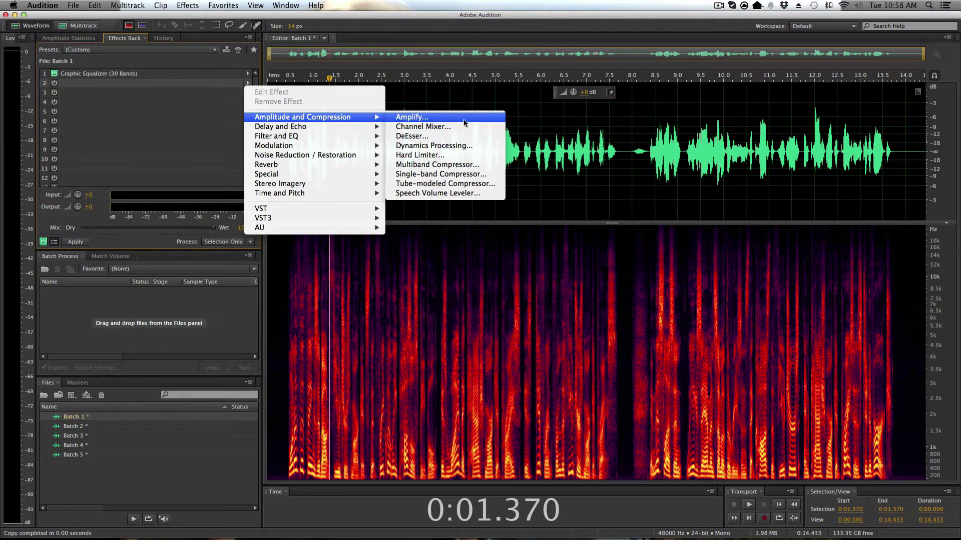
left_click(449, 175)
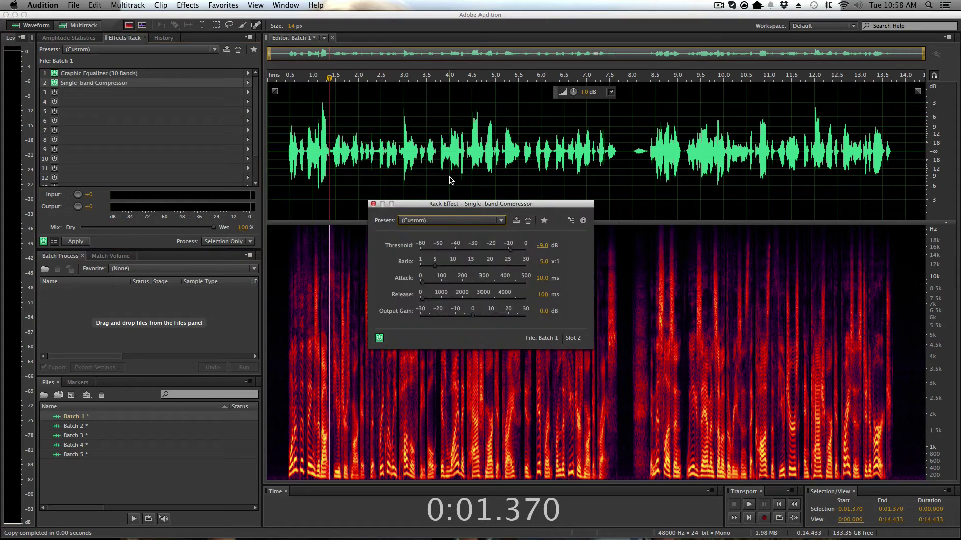
left_click(543, 262)
type("4")
key("shift+Tab")
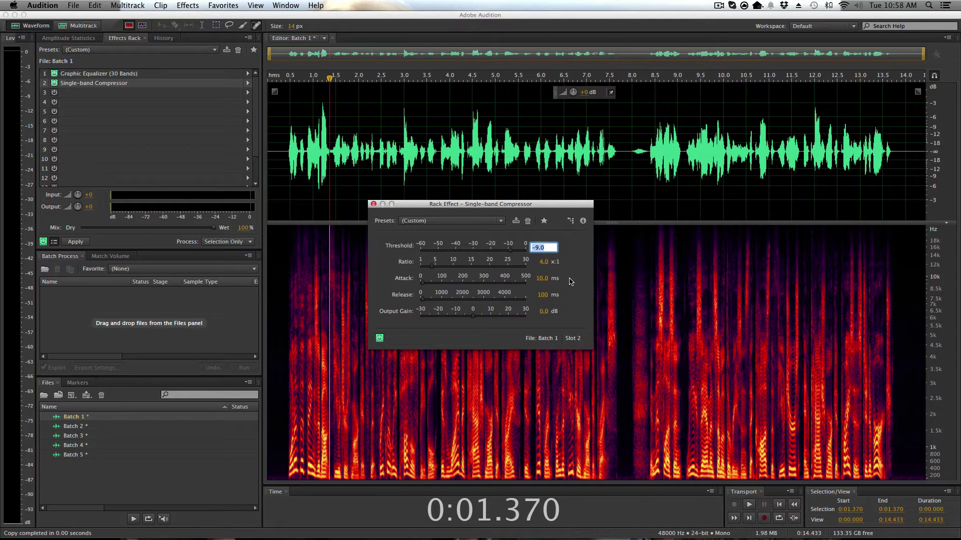
type("-15")
key("Return")
left_click(373, 206)
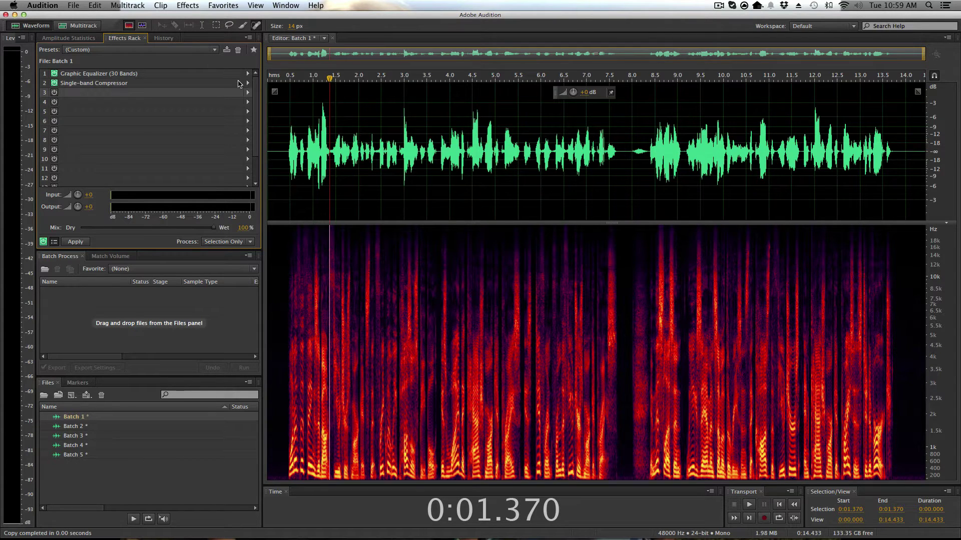
Add an Amplify effect to slot 3 of the rack with a gain of 2 dB.
left_click(248, 93)
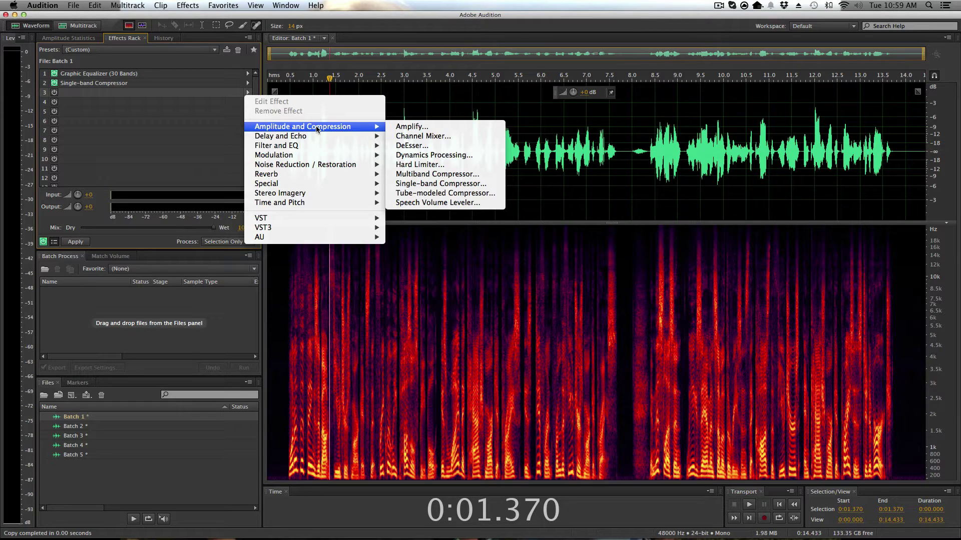
left_click(428, 128)
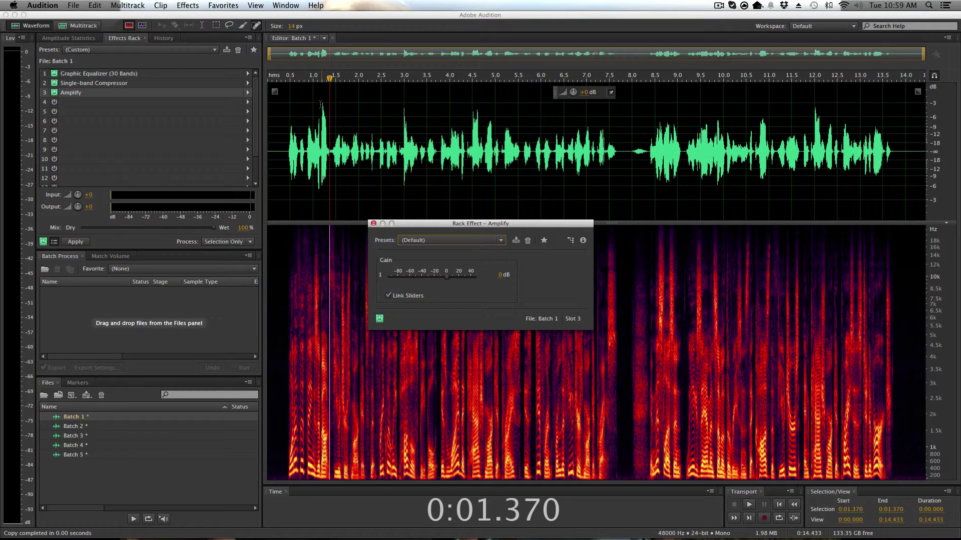
left_click(500, 275)
type("2")
key("Return")
left_click(373, 224)
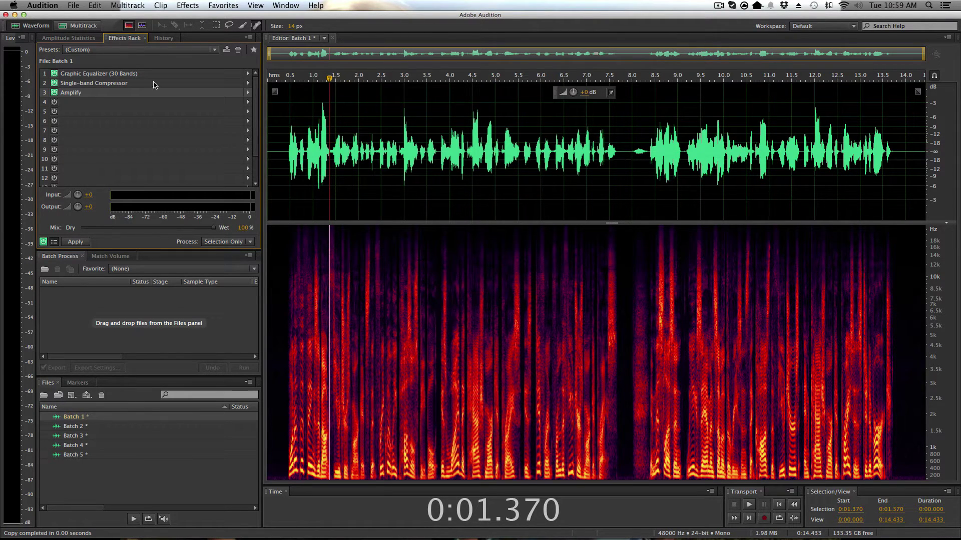
Add a Hard Limiter to slot 4 of the rack with its maximum amplitude set to -3 dB.
left_click(249, 103)
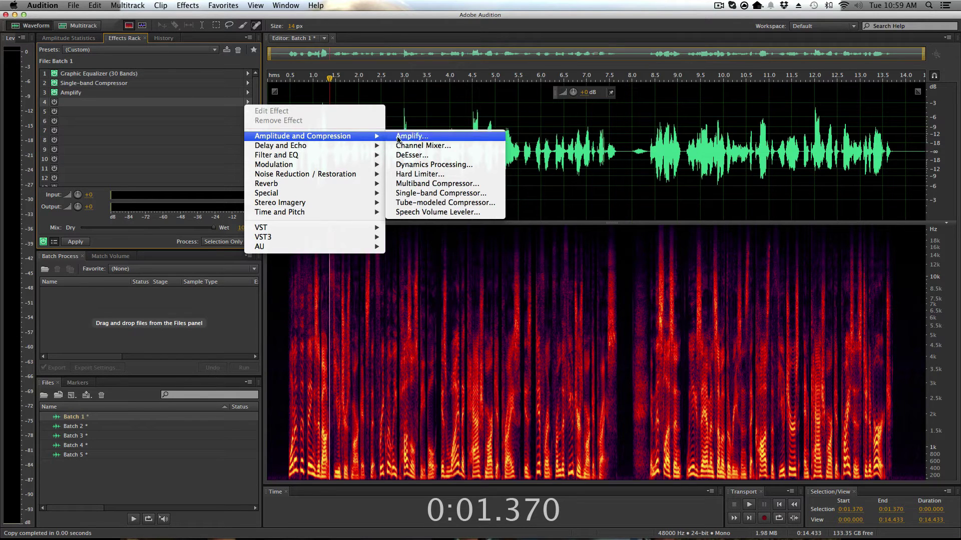
left_click(436, 176)
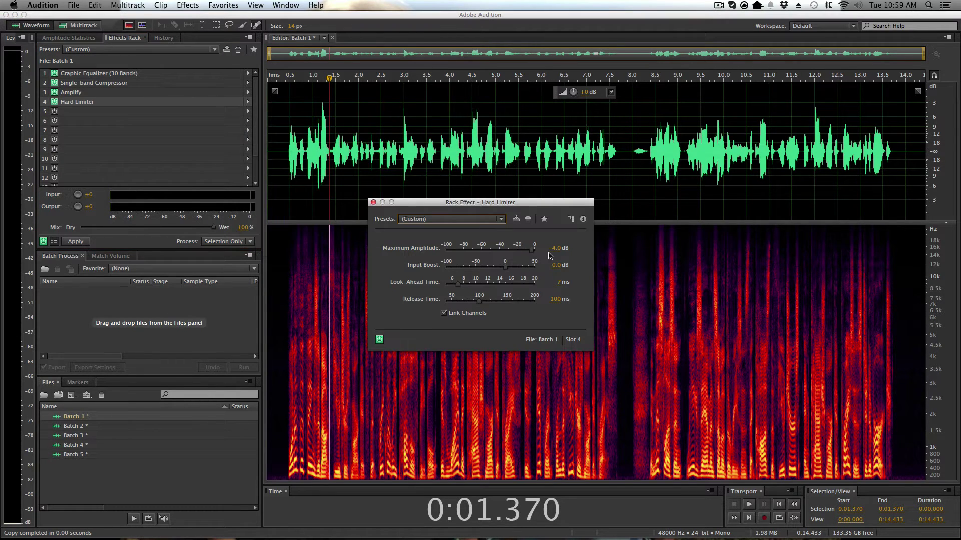
left_click(550, 248)
type("-3")
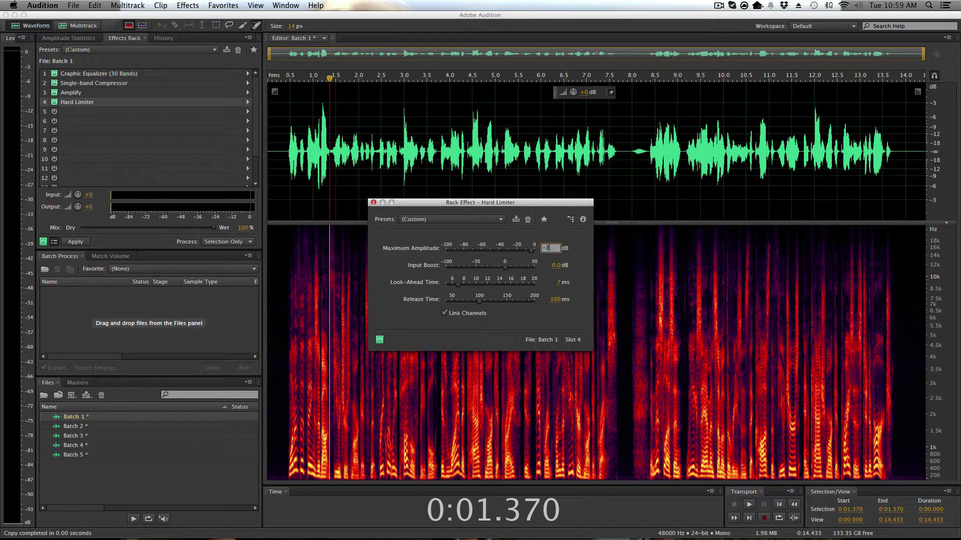
key("Return")
left_click(373, 202)
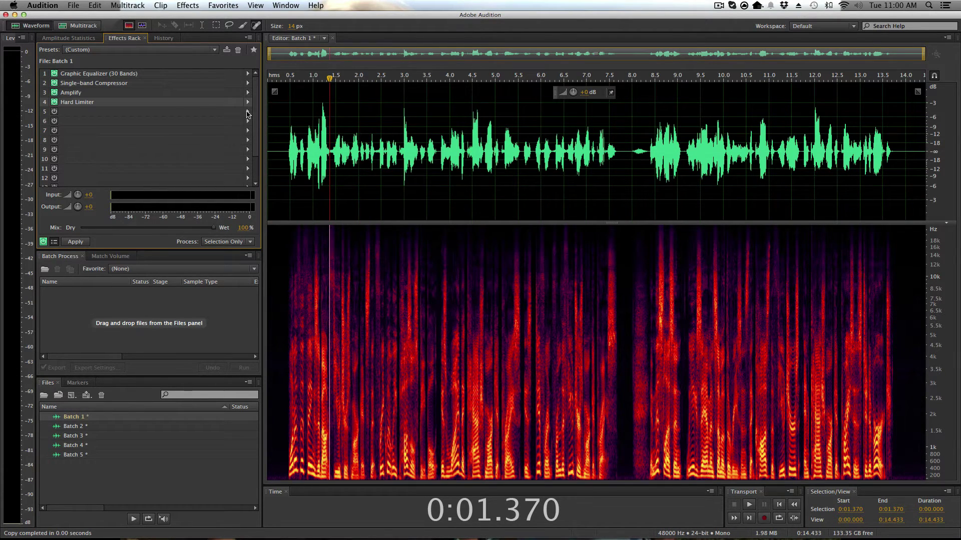
Add a DeEsser to slot 5 of the effects rack.
left_click(248, 111)
mouse_move(335, 147)
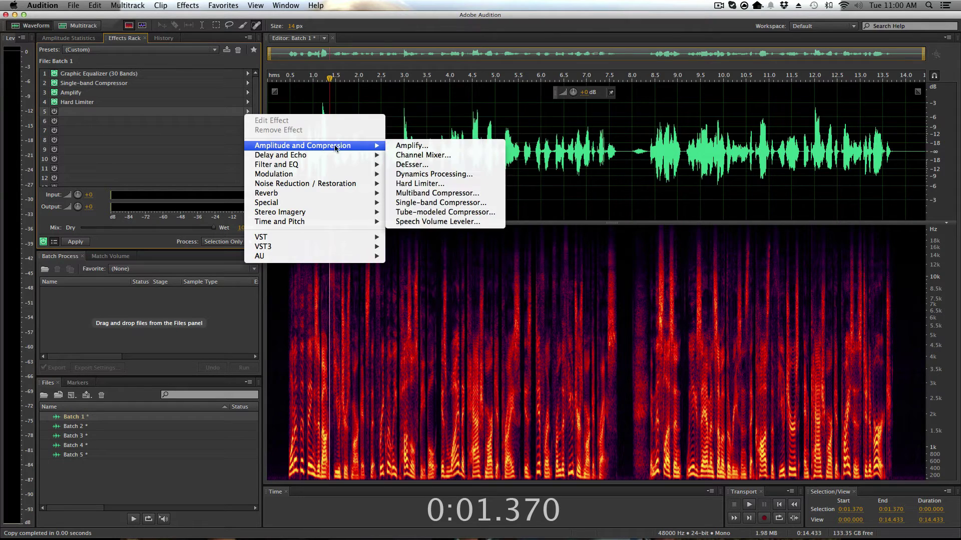
left_click(425, 165)
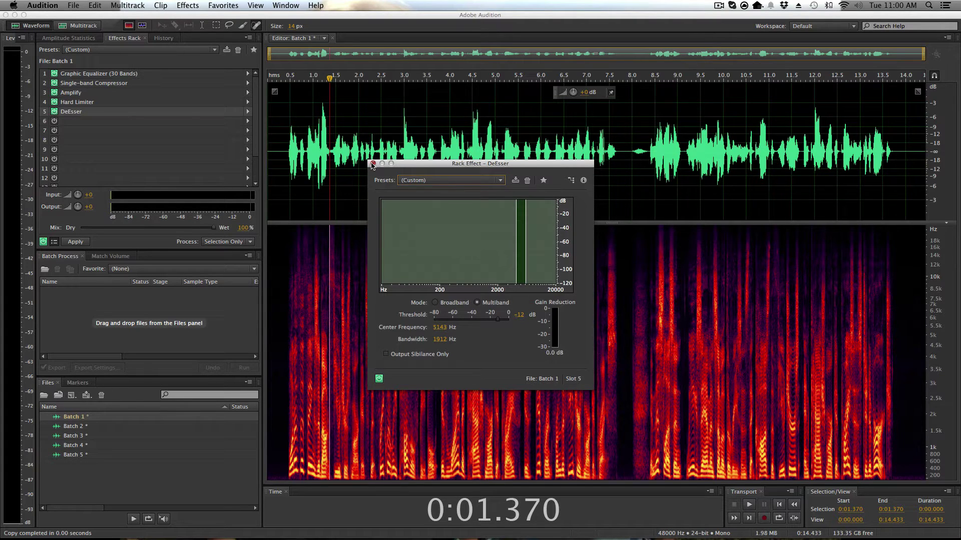
Play the beginning of Batch 1 to preview the DeEsser's frequency display, and close the effect's settings.
left_click(275, 139)
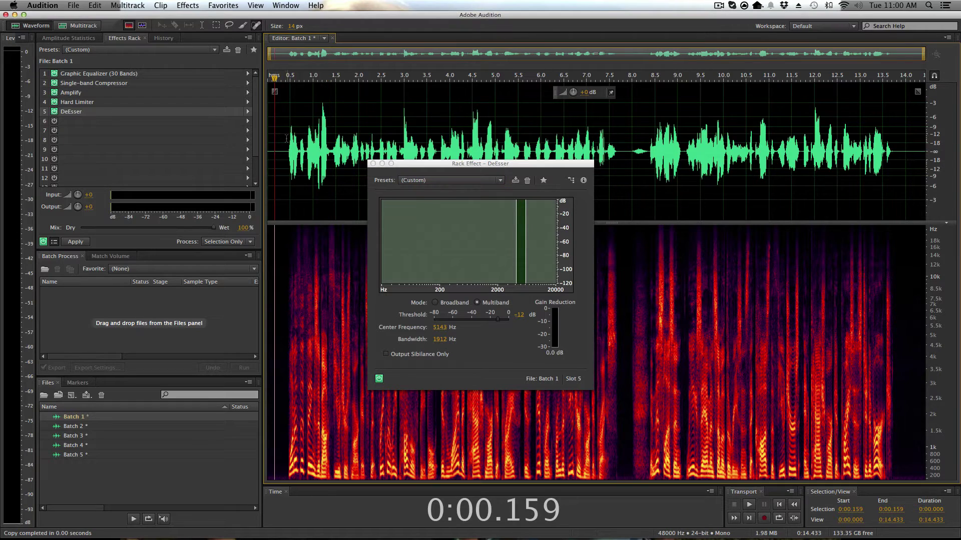
left_click(288, 138)
key("space")
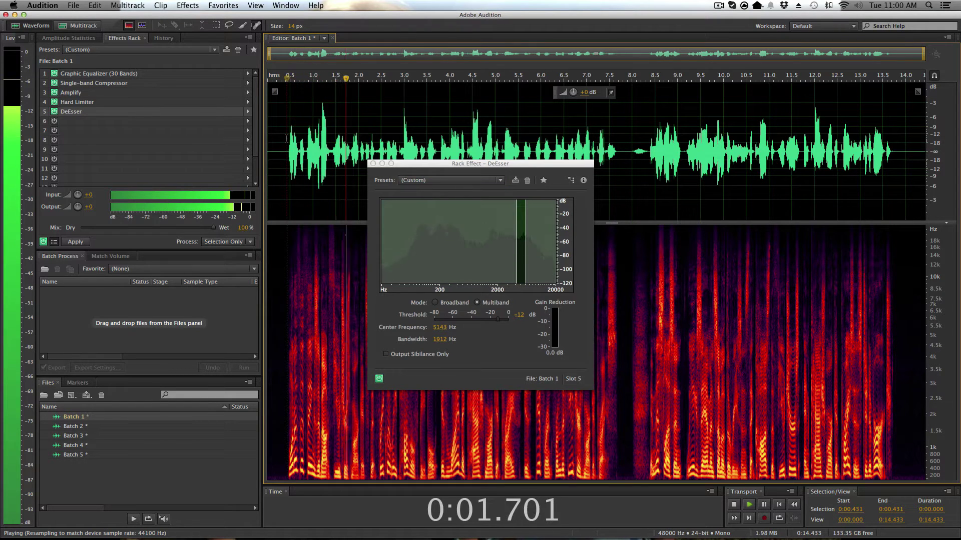
key("space")
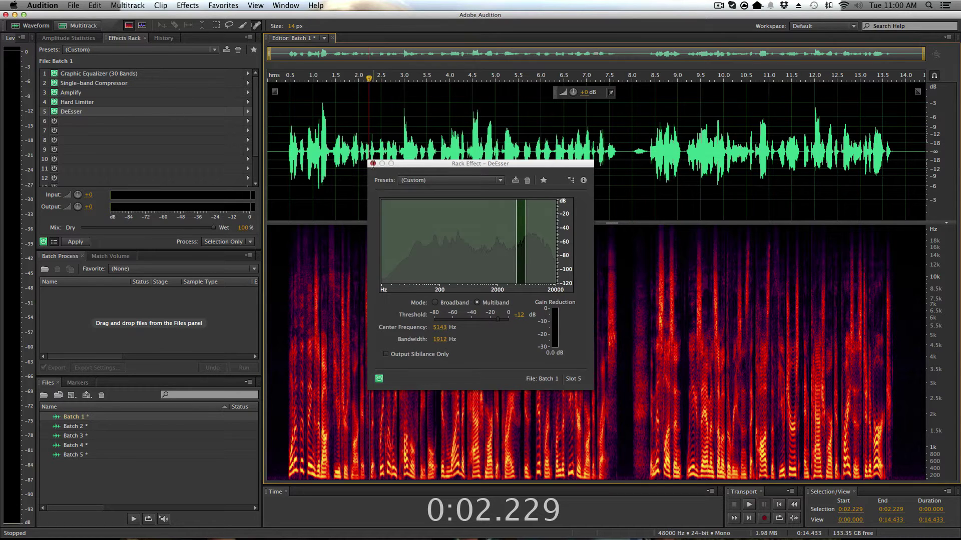
left_click(373, 164)
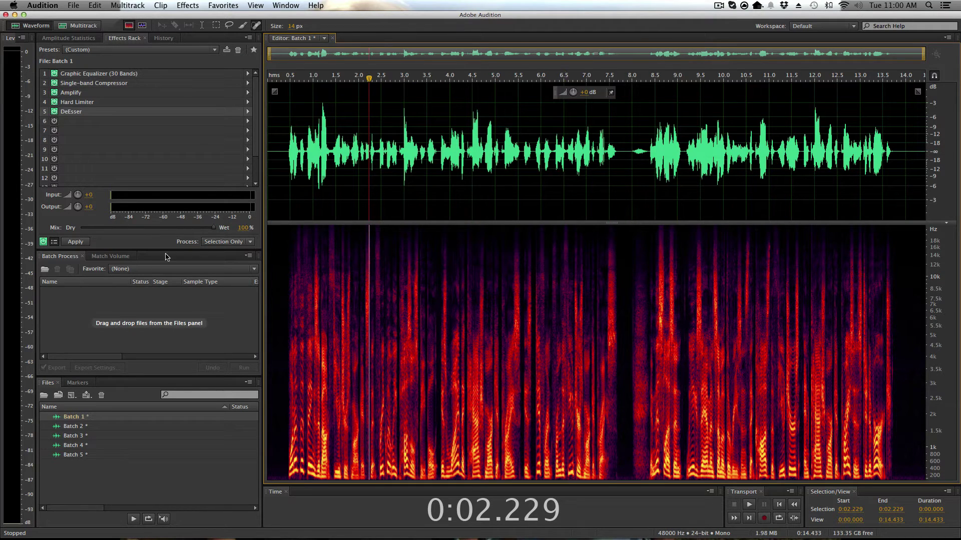
Apply the five-effect rack to Batch 1 and undo that processing.
left_click(81, 243)
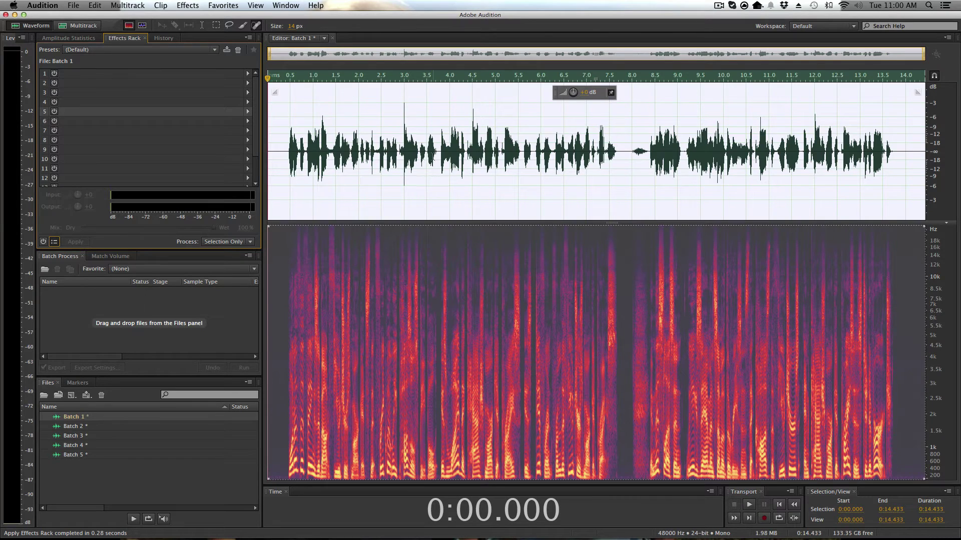
left_click(436, 161)
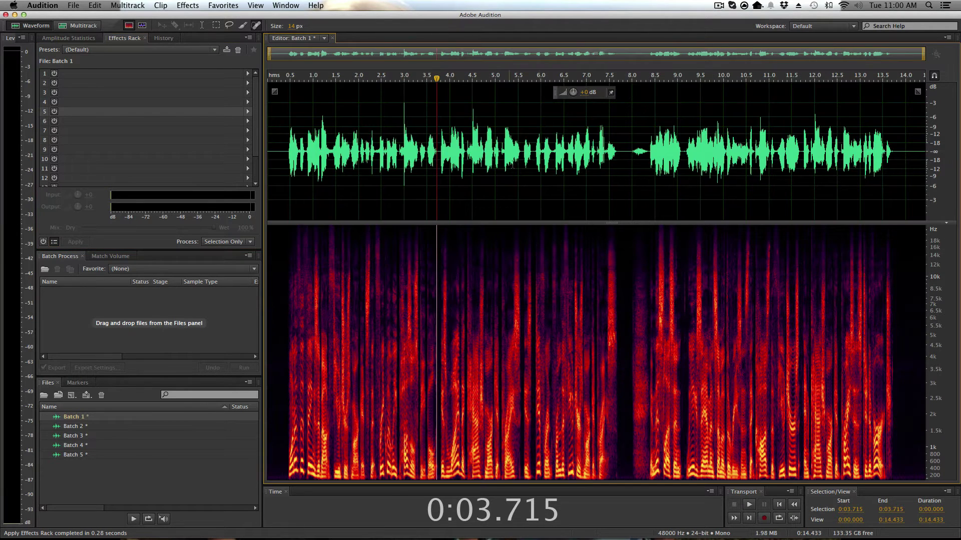
left_click(413, 173)
key("super+z")
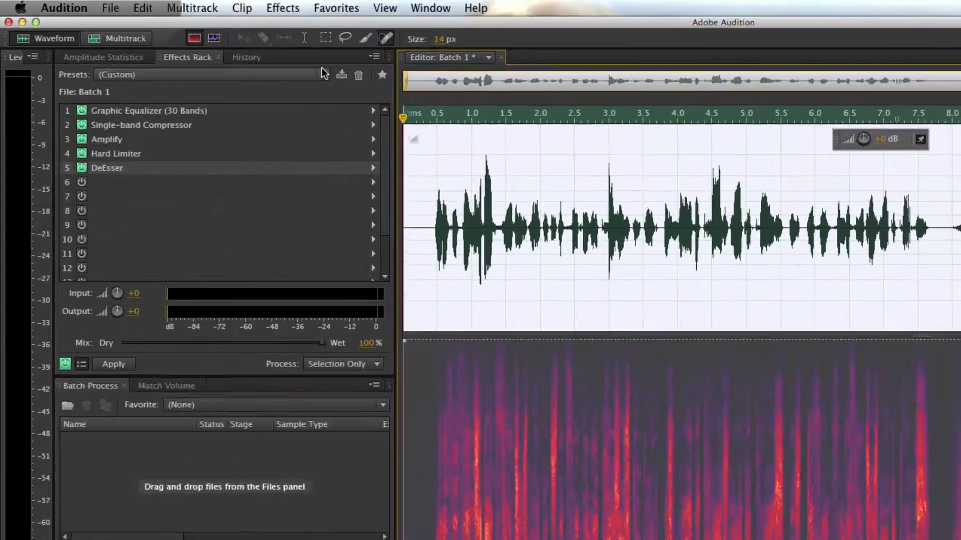
Save the five-effect rack as a preset named "Typical Rack 1" and apply it to Batch 1.
left_click(211, 50)
left_click(583, 133)
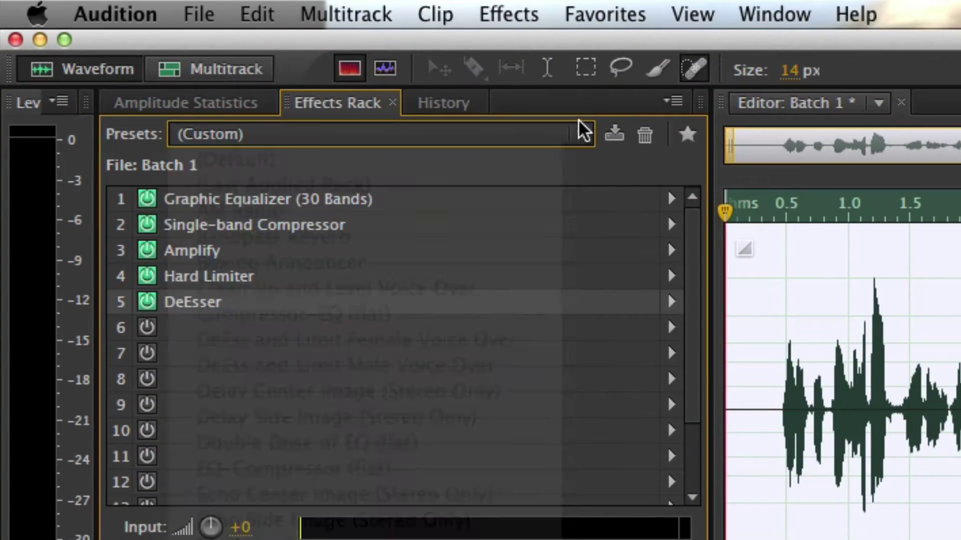
left_click(615, 136)
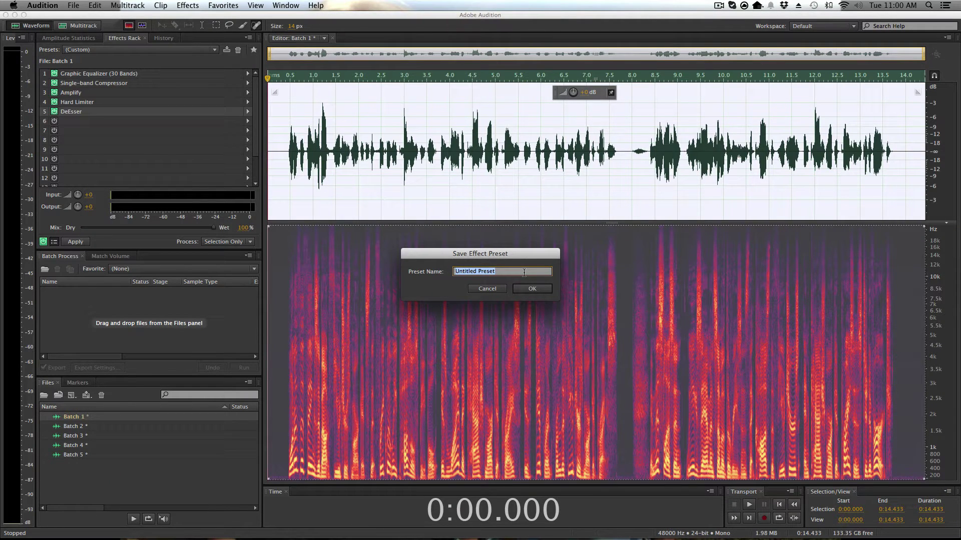
type("Typical Rack 1")
key("BackSpace")
type("1")
key("Return")
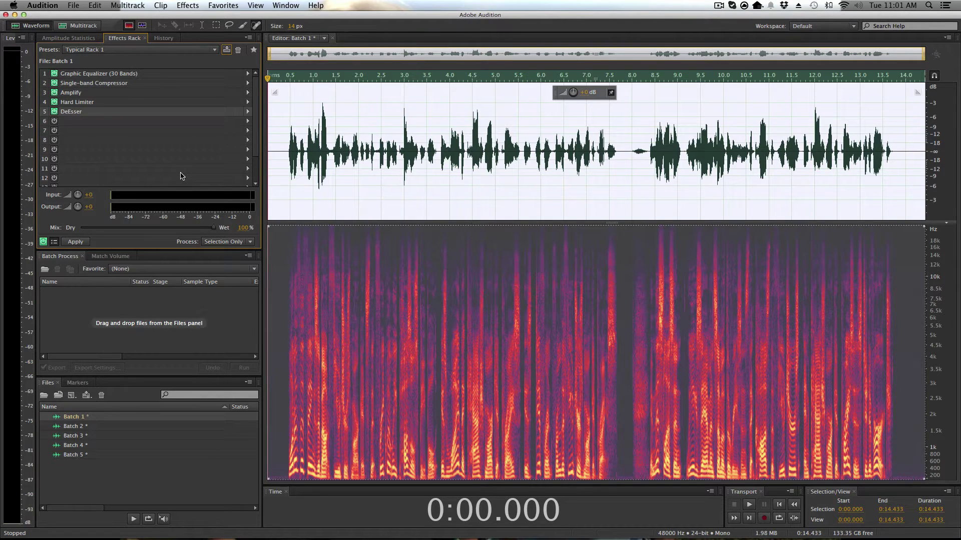
left_click(76, 242)
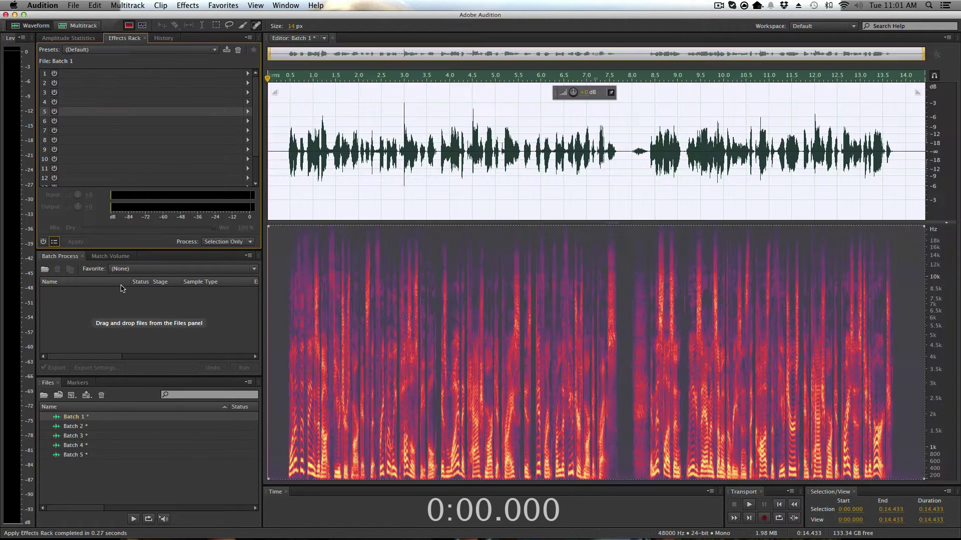
Open Batch 2, load the "Typical Rack 1" preset in the effects rack and apply it.
double_click(106, 427)
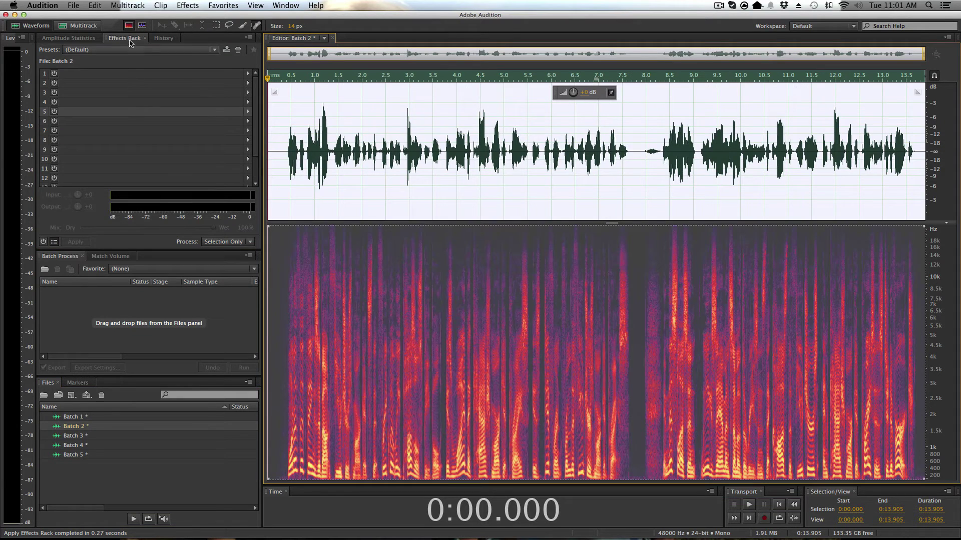
left_click(112, 50)
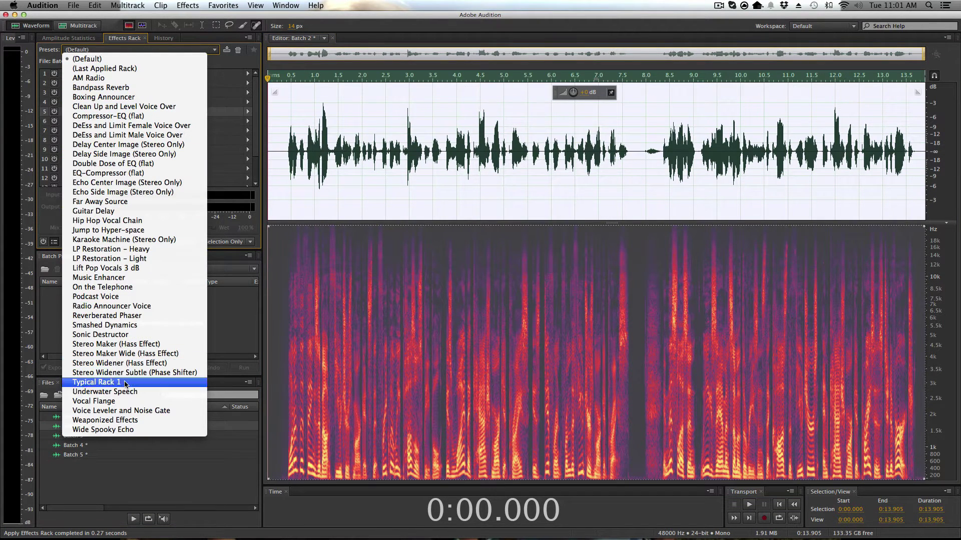
left_click(100, 382)
left_click(80, 243)
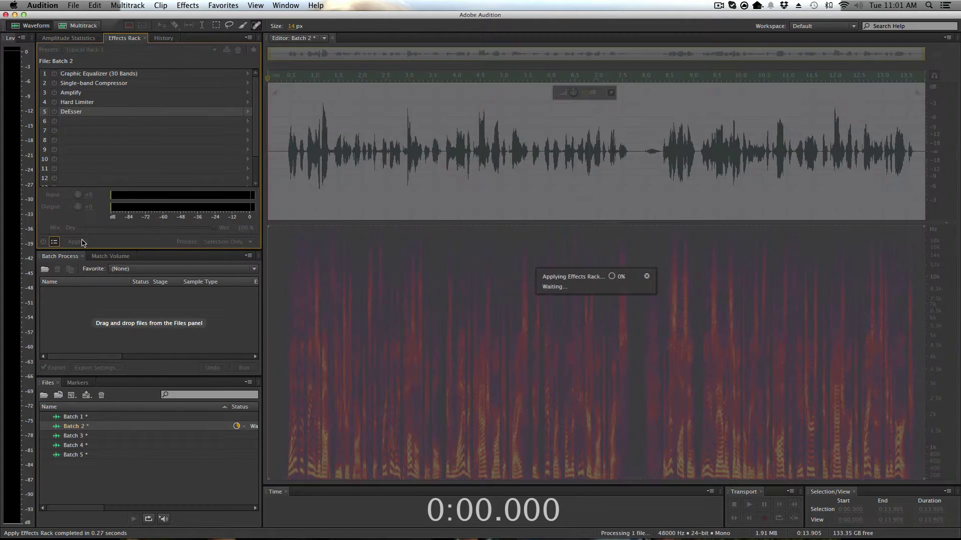
Open Batch 3, load the "Typical Rack 1" preset in the effects rack and apply it to the file.
double_click(88, 435)
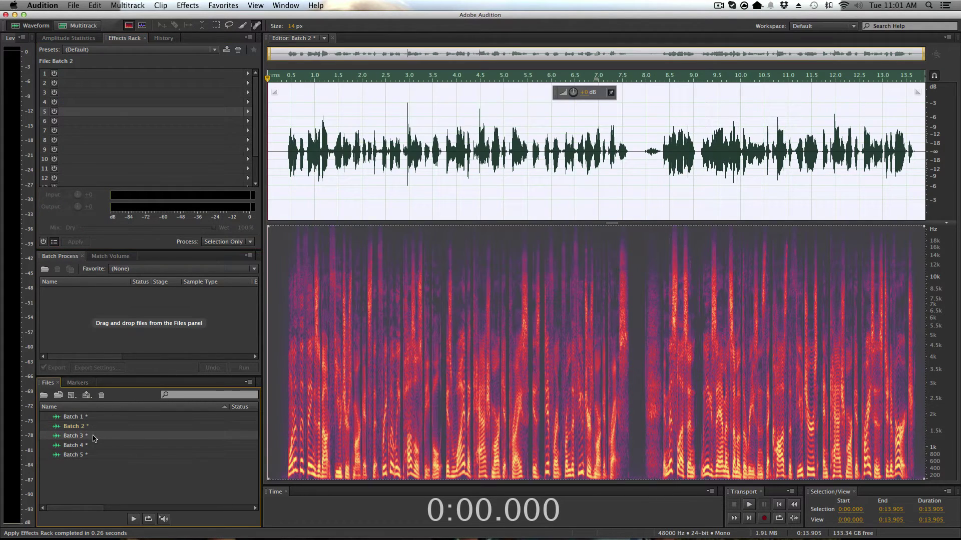
left_click(98, 51)
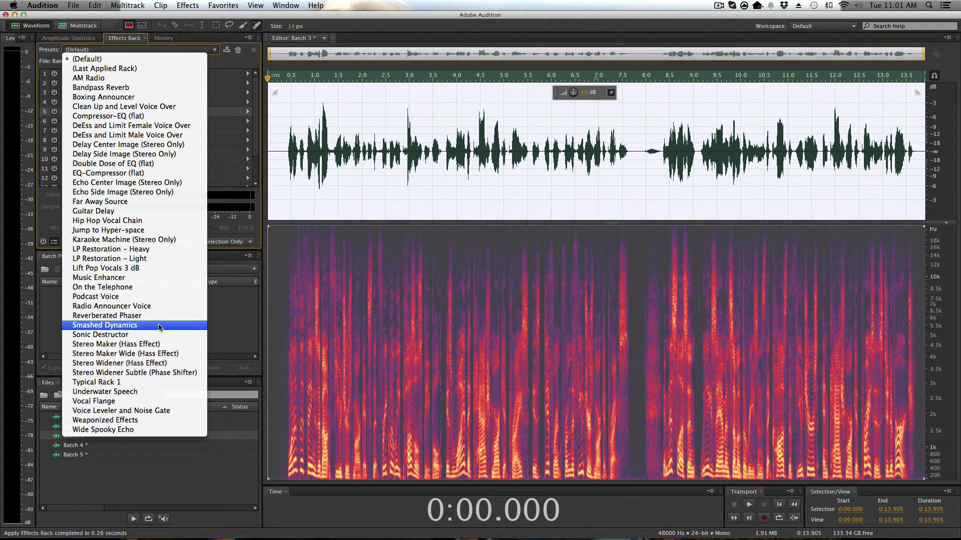
left_click(137, 382)
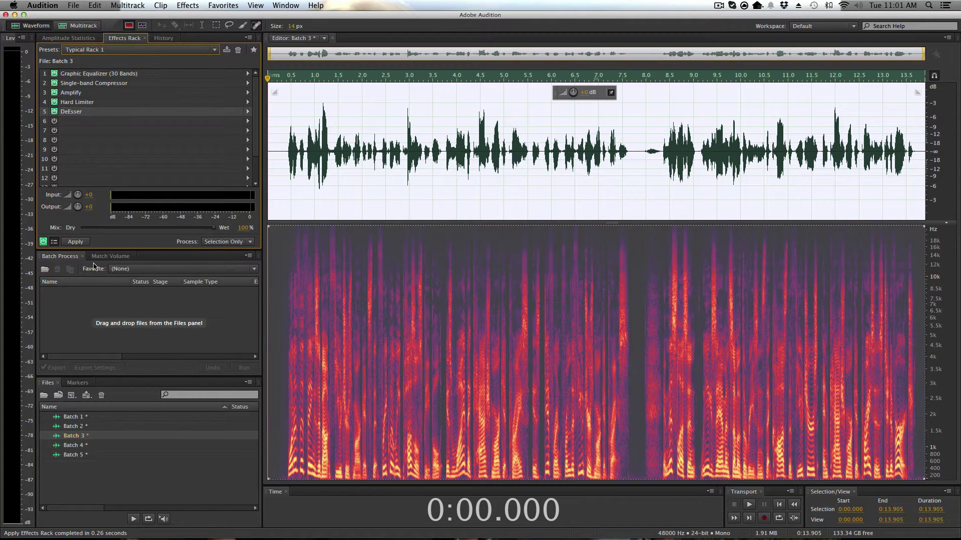
left_click(75, 243)
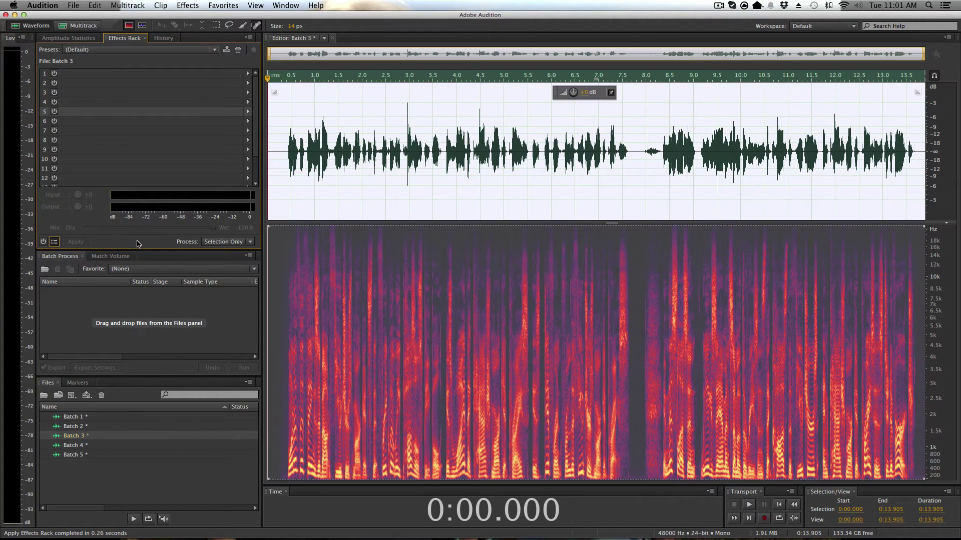
left_click(223, 5)
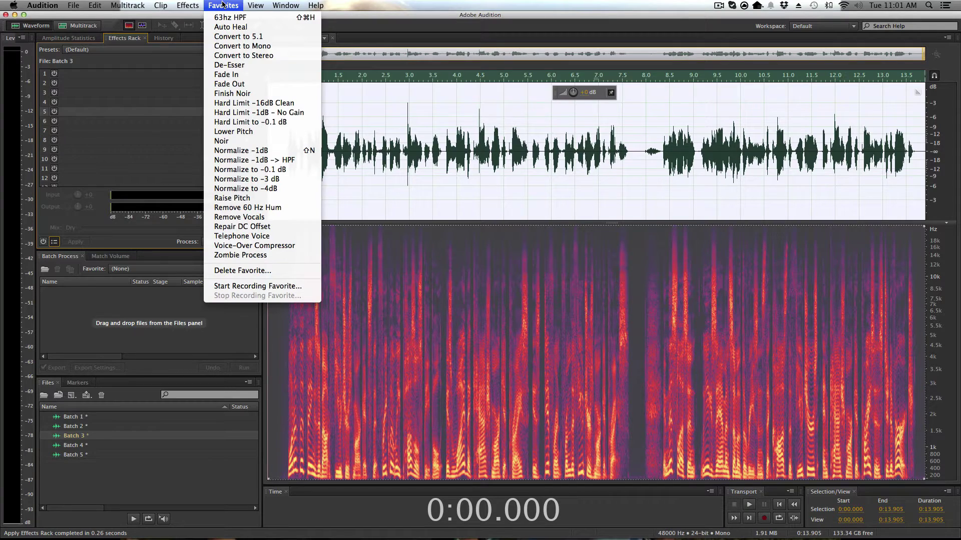
left_click(103, 85)
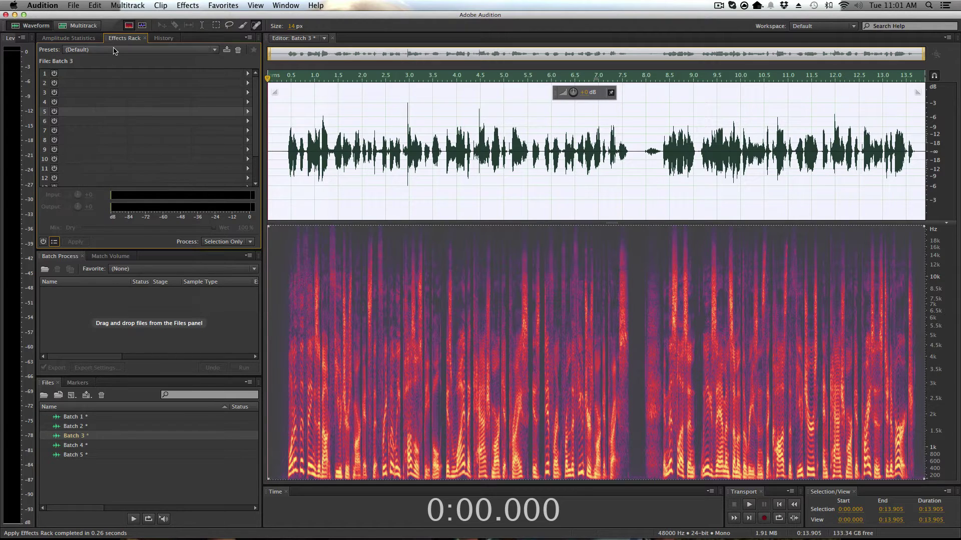
Load the "Typical Rack 1" preset for Batch 3 and set its Single-band Compressor ratio to 2:1.
left_click(200, 49)
left_click(188, 384)
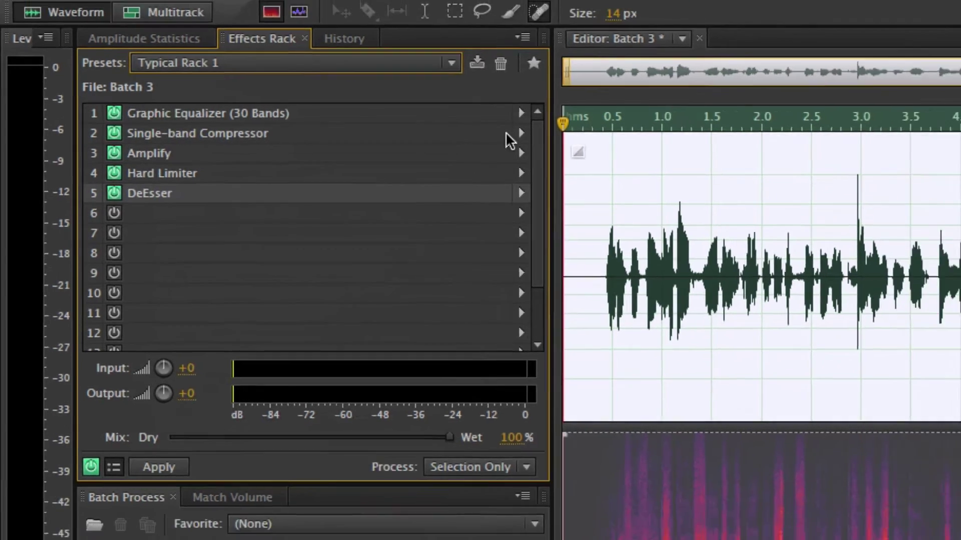
left_click(574, 133)
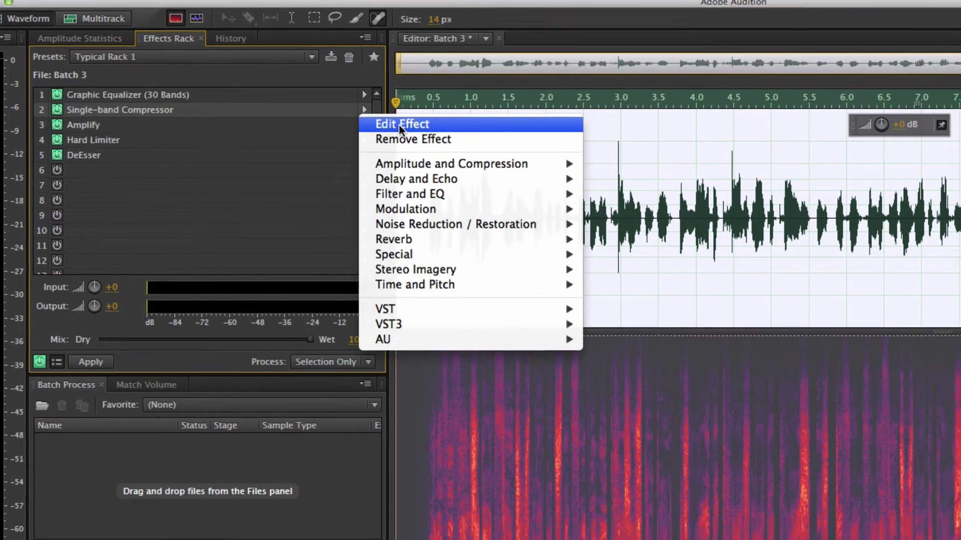
left_click(420, 145)
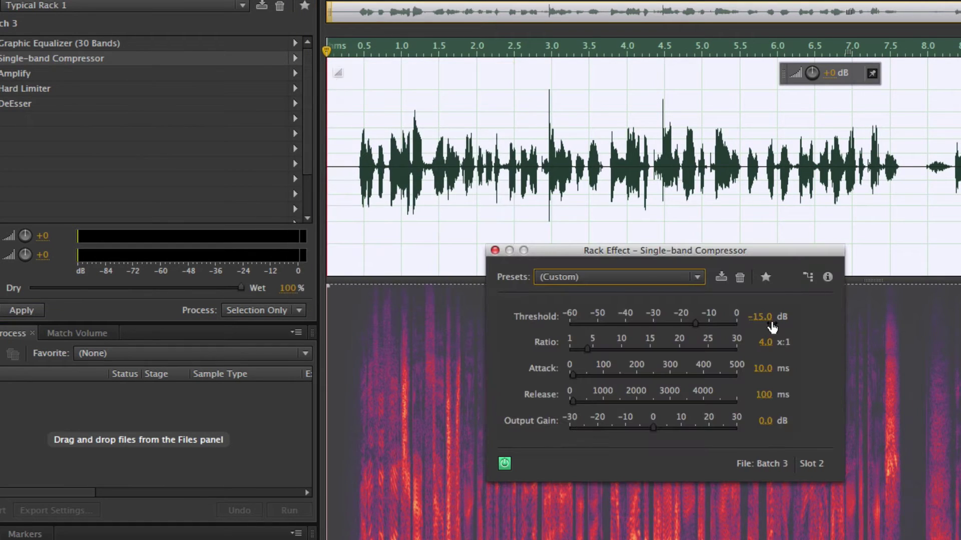
left_click(765, 342)
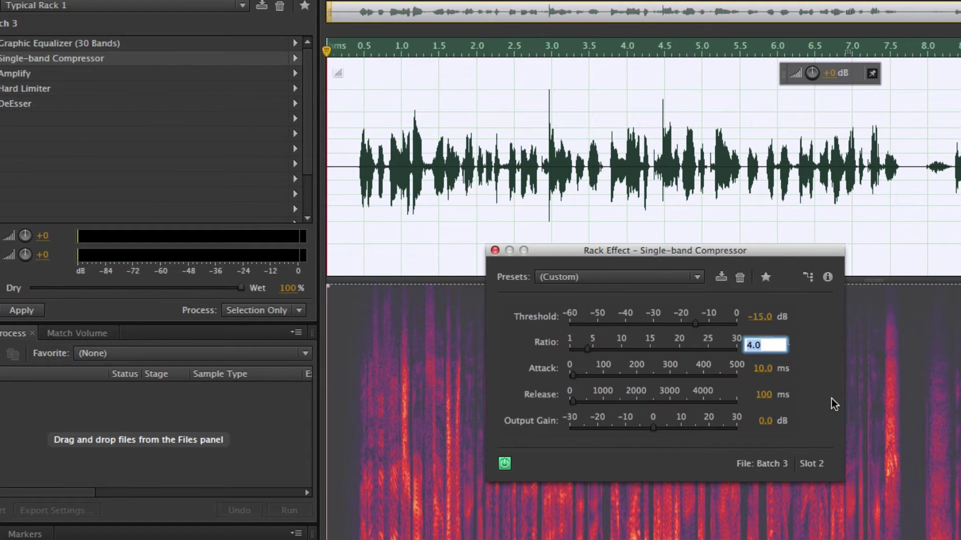
type("2")
key("Return")
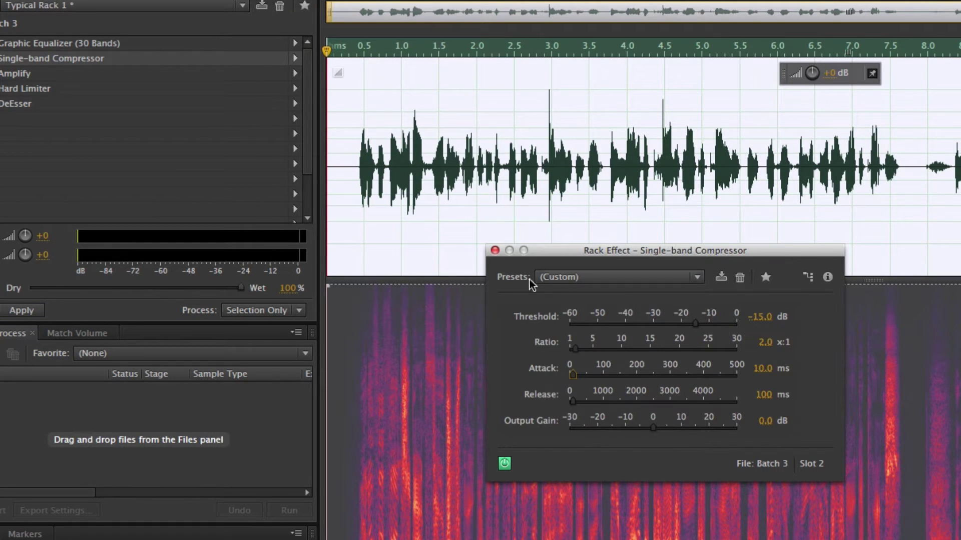
left_click(494, 251)
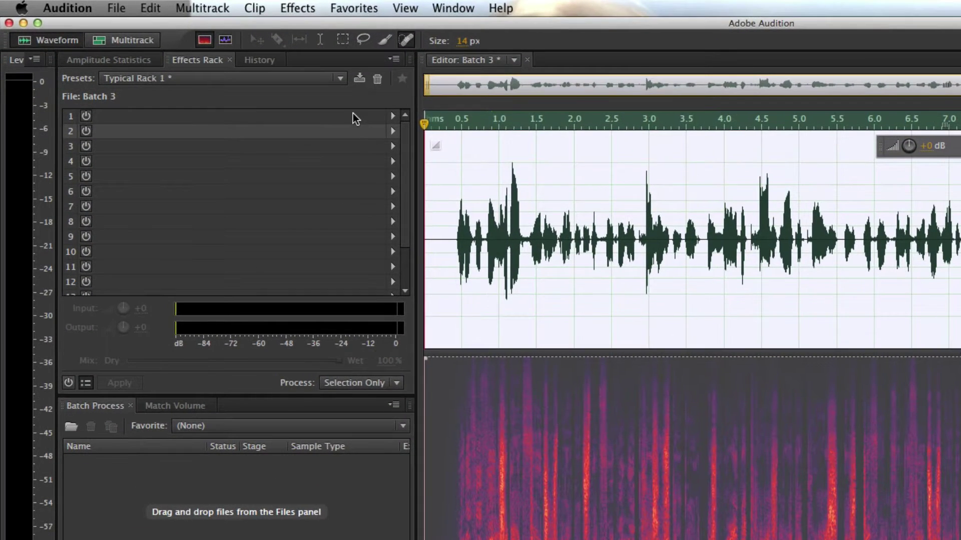
Start recording a favorite and apply the 30-band Graphic Equalizer to Batch 3 with its current band settings.
left_click(228, 5)
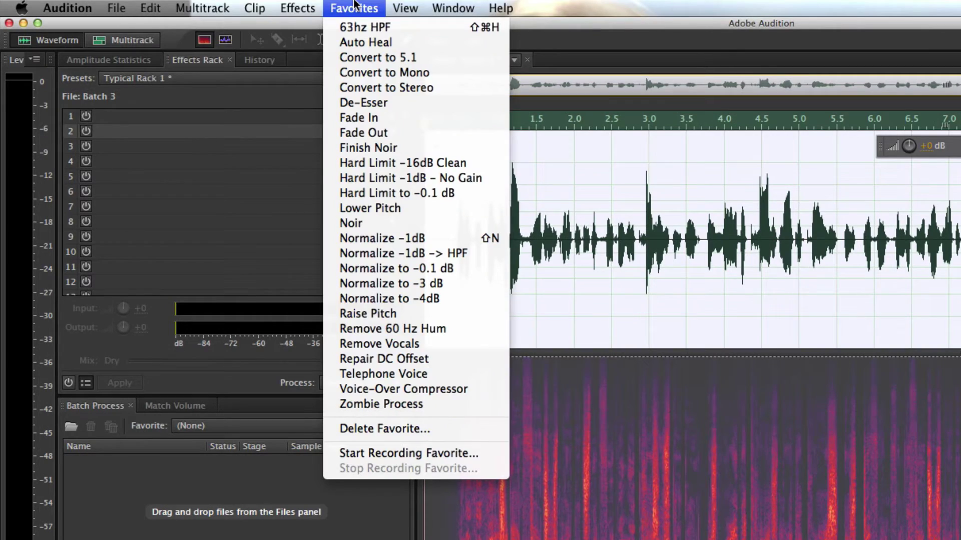
left_click(421, 456)
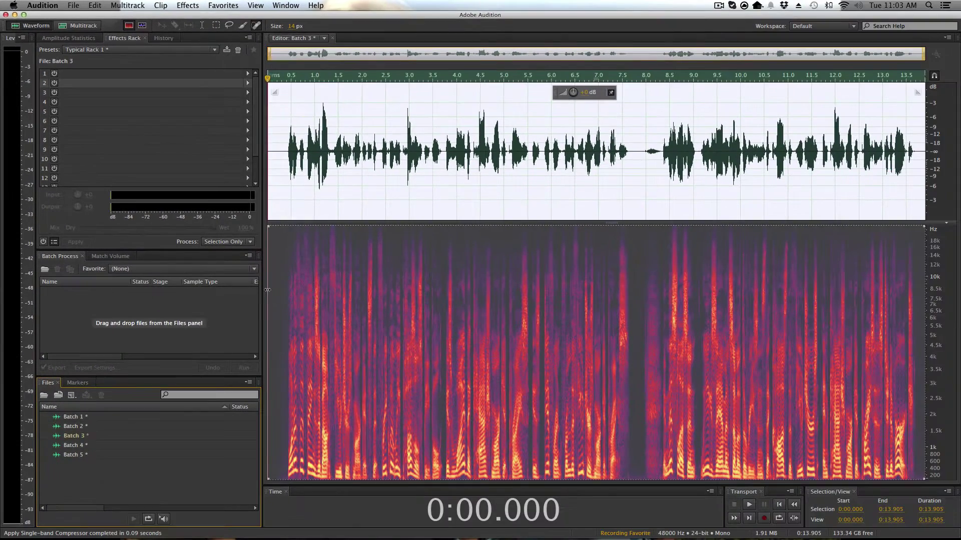
left_click(187, 5)
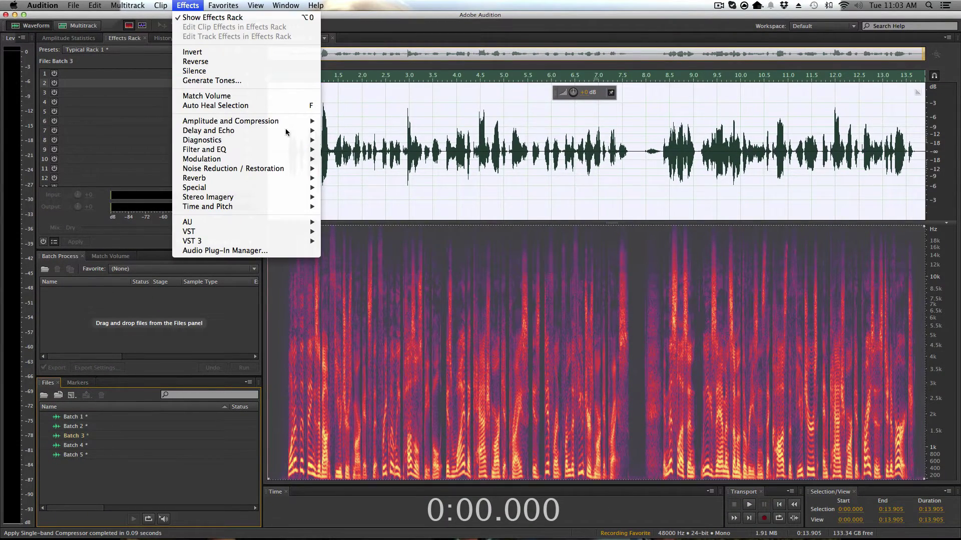
mouse_move(277, 125)
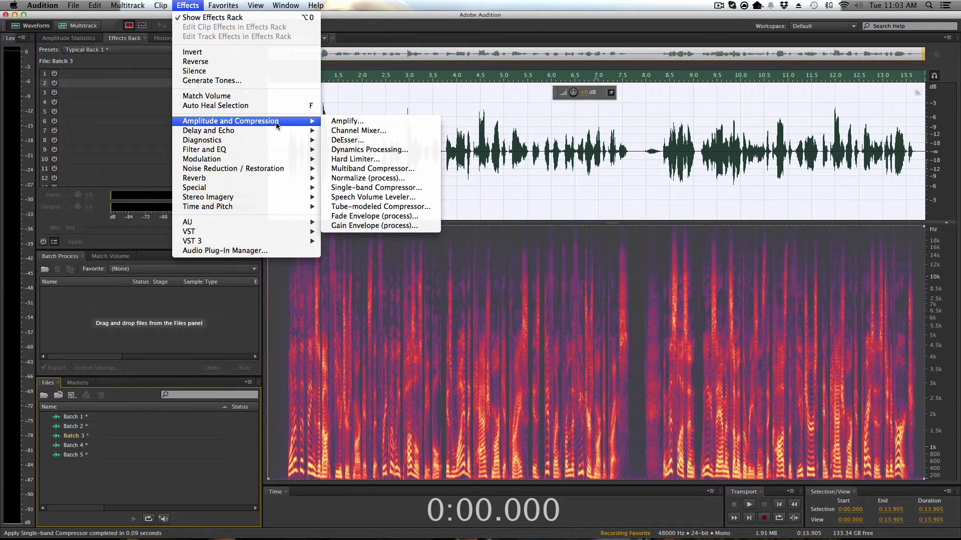
mouse_move(278, 151)
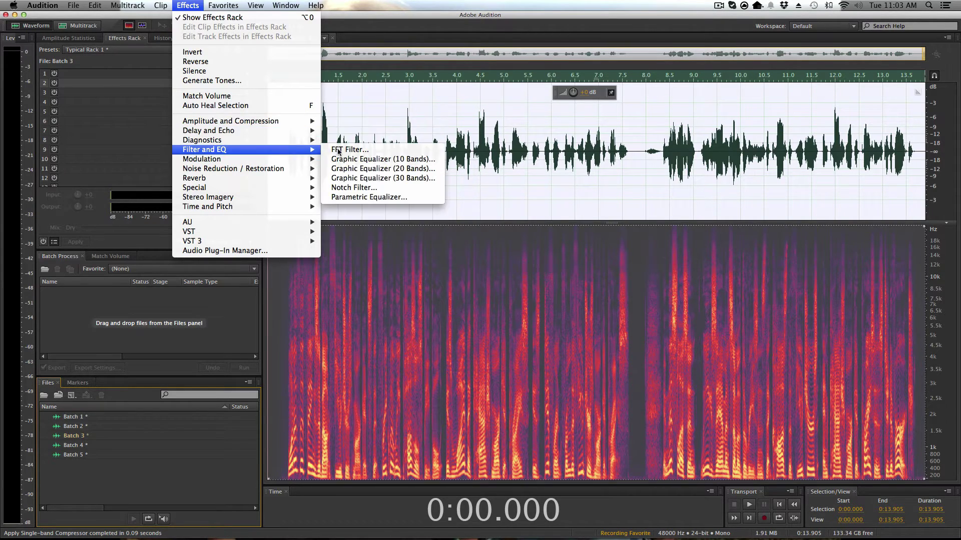
left_click(387, 178)
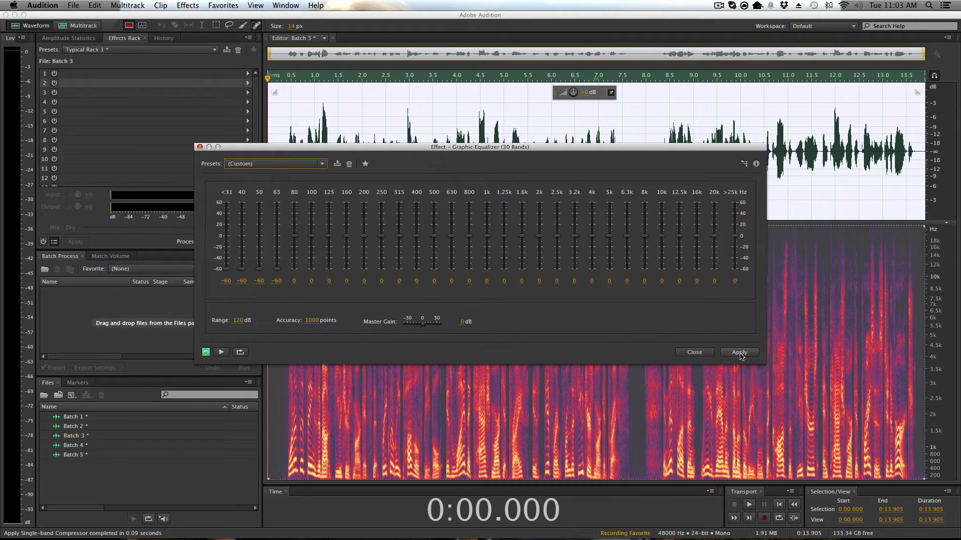
left_click(750, 353)
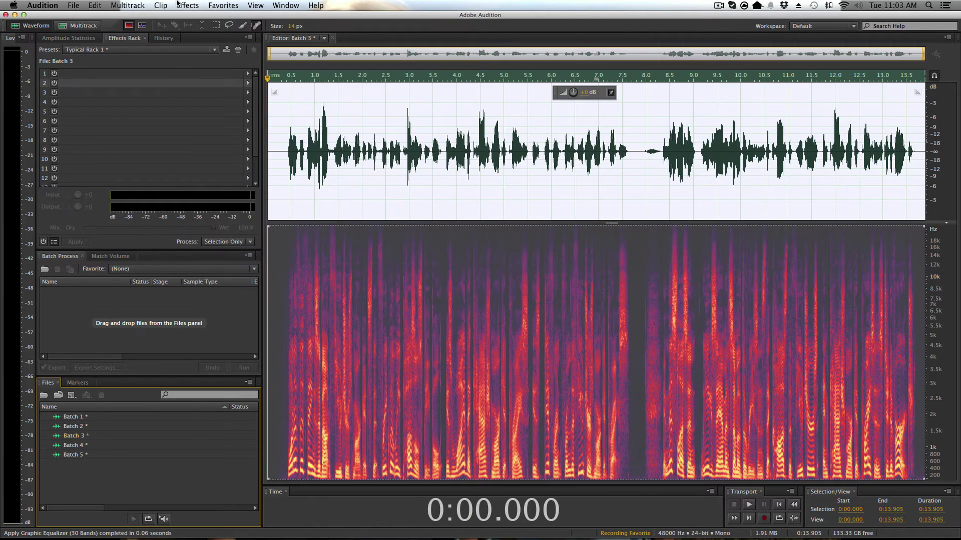
Adjust the Single-band Compressor's threshold, set its ratio to 4:1, and apply the effect to Batch 3.
left_click(187, 5)
mouse_move(265, 122)
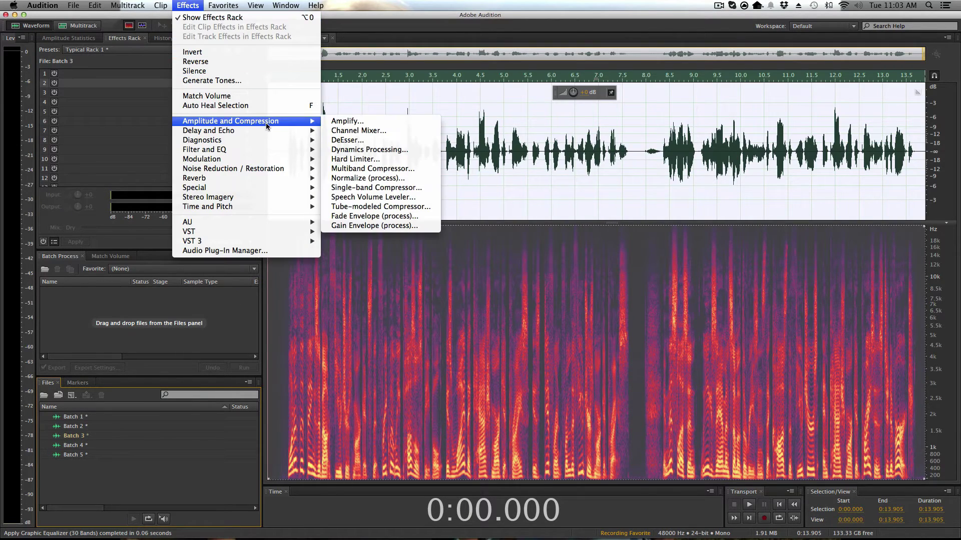
left_click(389, 187)
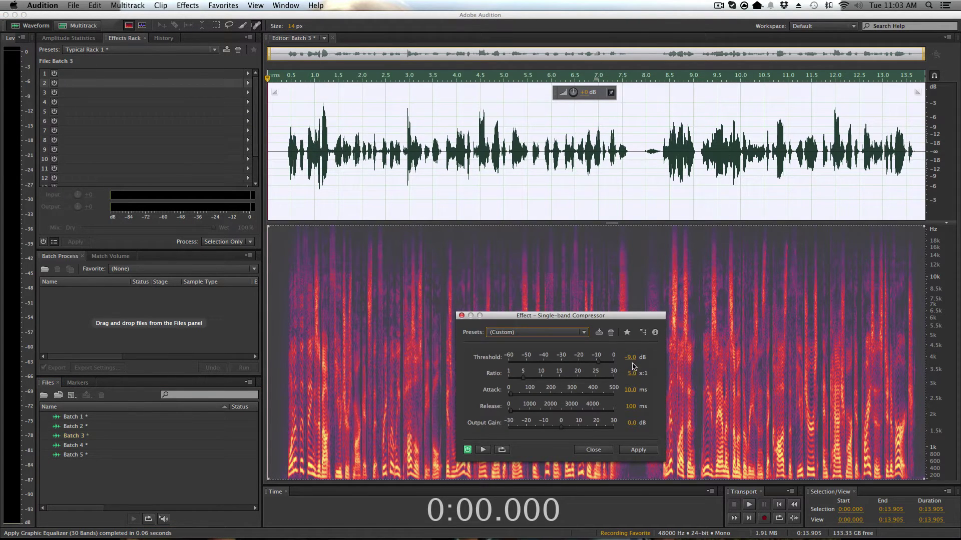
left_click(630, 359)
type("-12")
key("BackSpace")
key("Tab")
type("4")
left_click(638, 450)
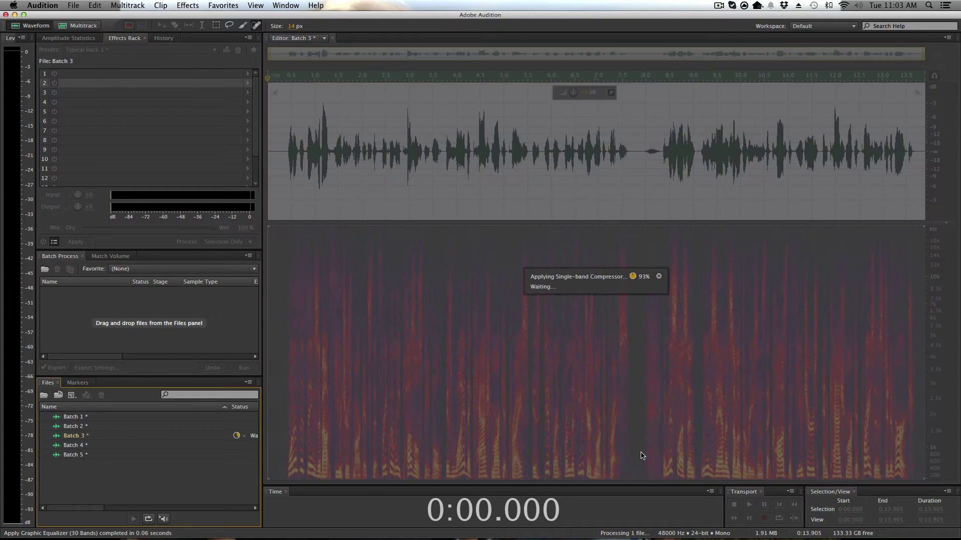
Run the Normalize process on Batch 3 with a target peak level given in dB.
left_click(216, 4)
mouse_move(190, 5)
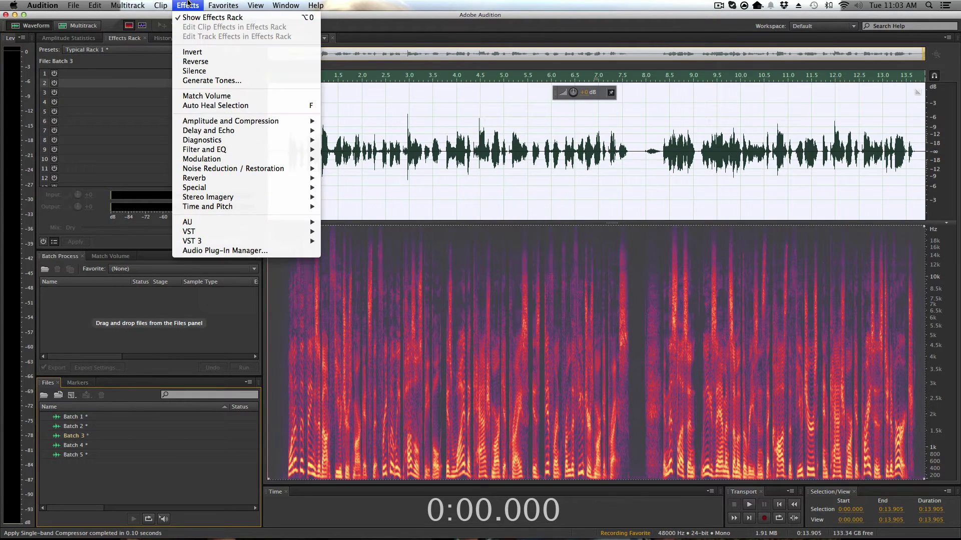
mouse_move(278, 123)
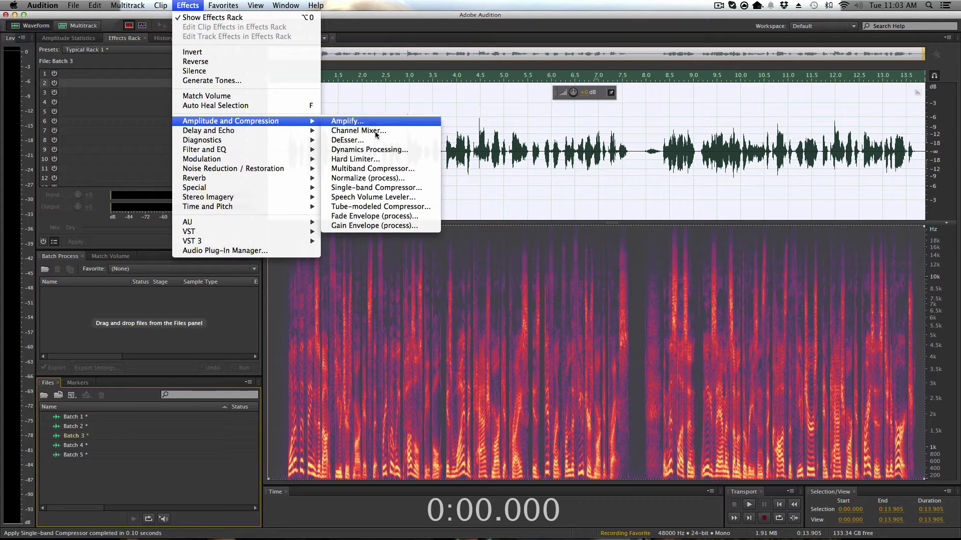
left_click(410, 178)
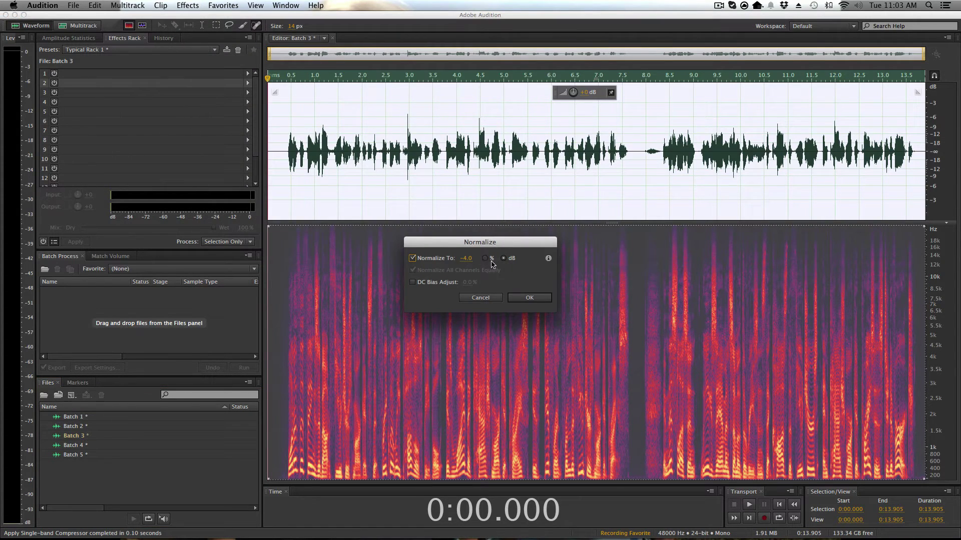
left_click(466, 258)
left_click(528, 299)
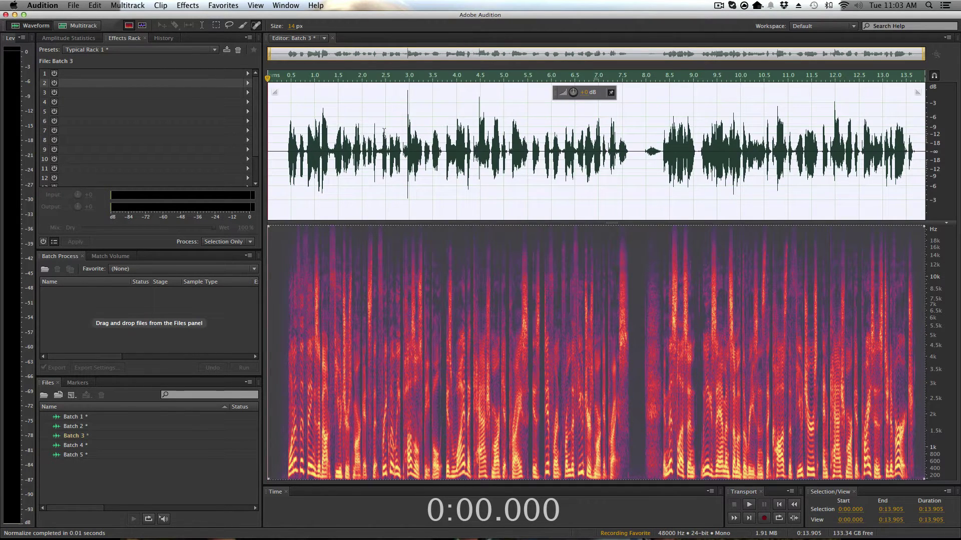
Apply the Hard Limiter to Batch 3 with a maximum amplitude of -4 dB and no input boost.
left_click(194, 5)
mouse_move(322, 121)
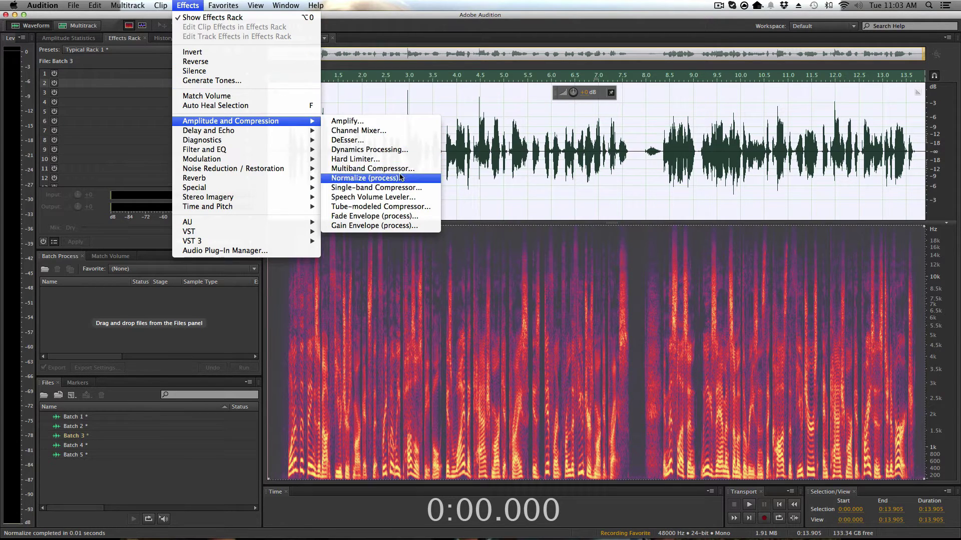
left_click(352, 159)
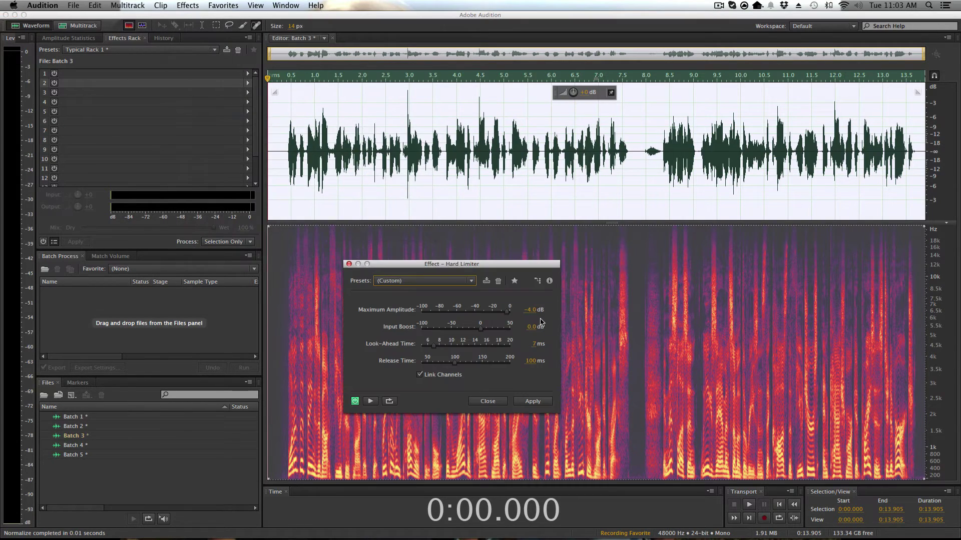
left_click(542, 403)
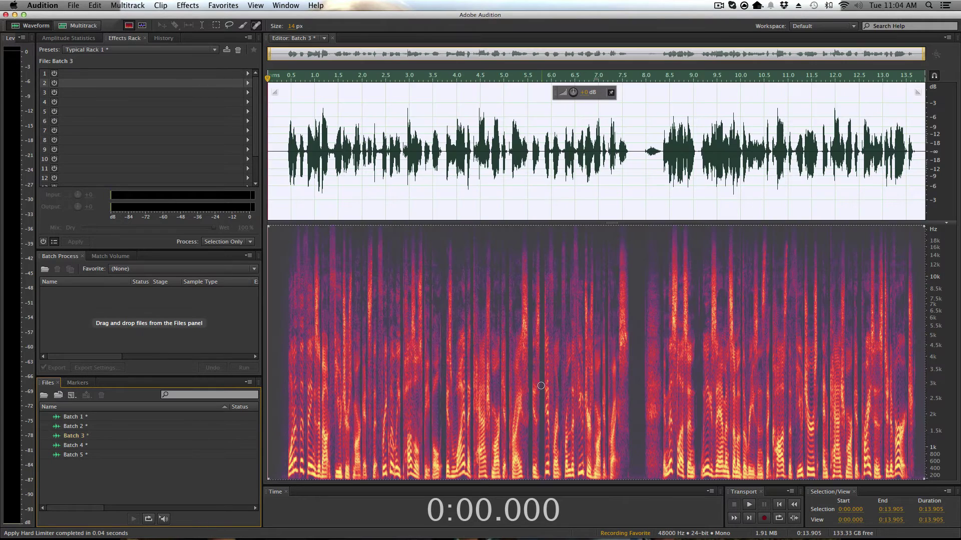
Apply the DeEsser to Batch 3 with its current settings.
left_click(229, 5)
mouse_move(188, 5)
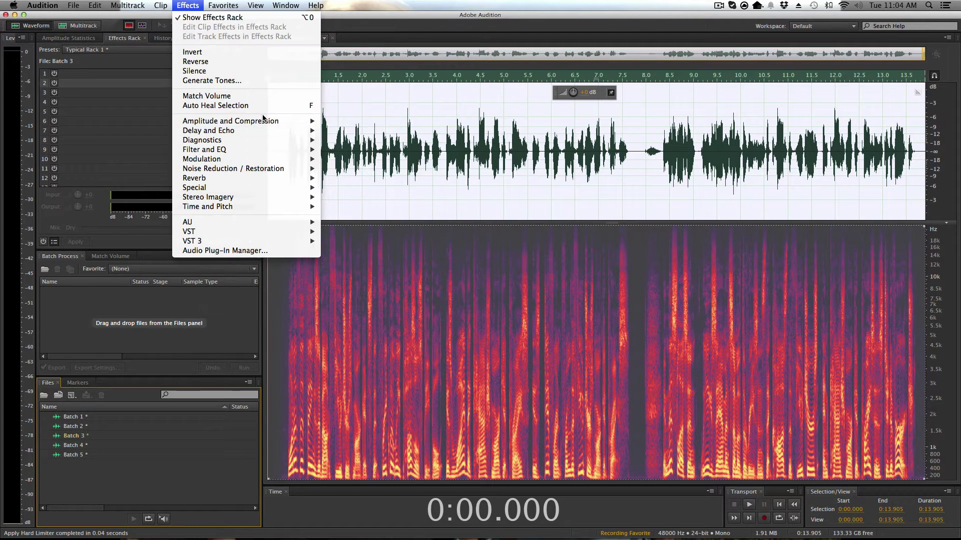
mouse_move(264, 121)
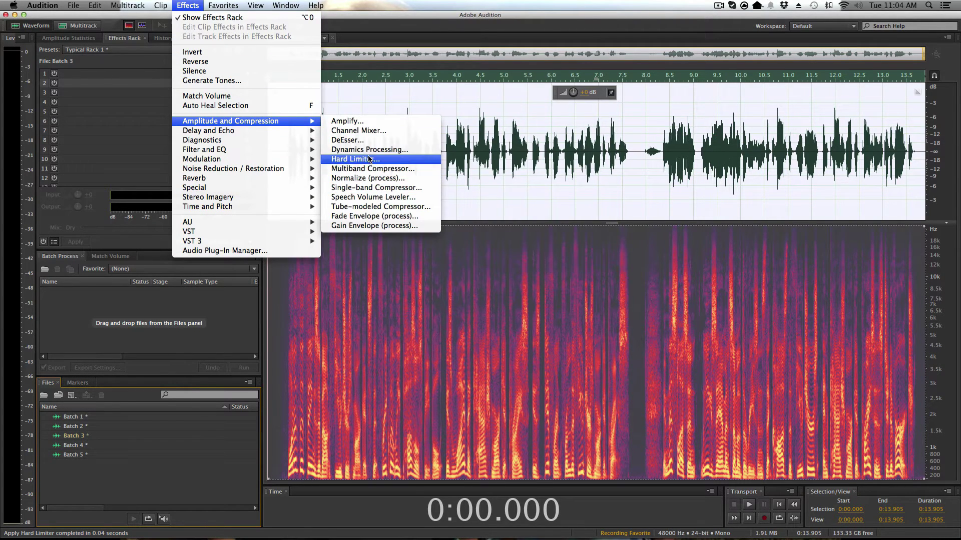
left_click(364, 141)
left_click(565, 378)
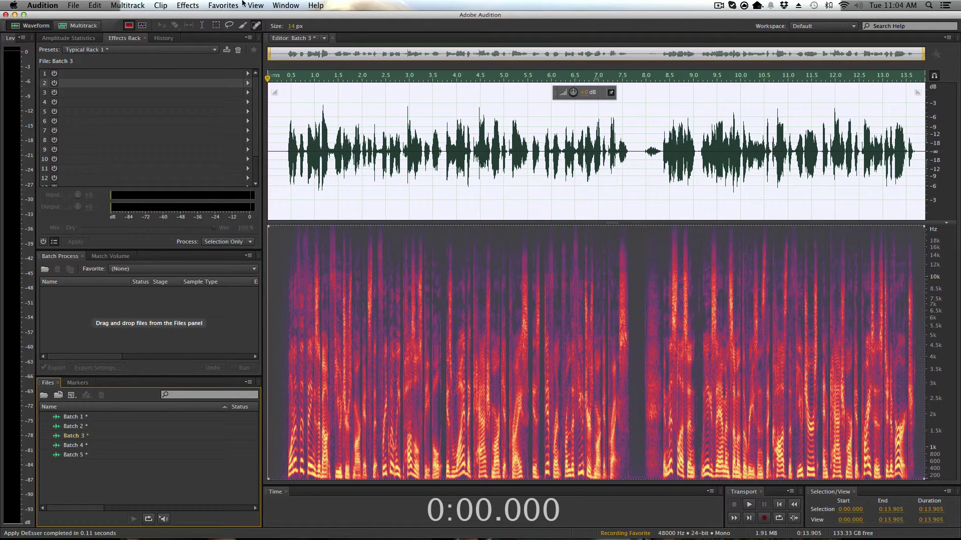
Stop recording the favorite and save it with the name "Typical Rack 1".
left_click(226, 5)
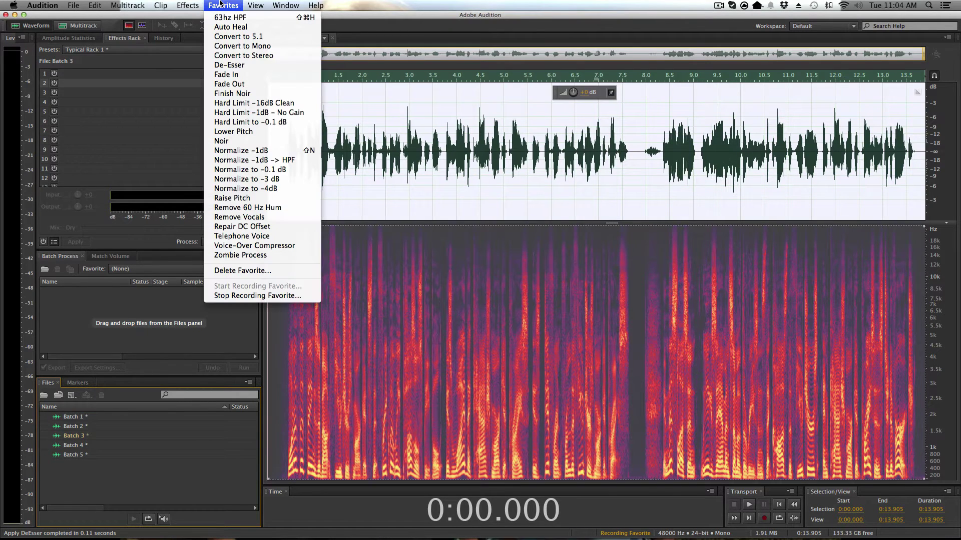
left_click(286, 295)
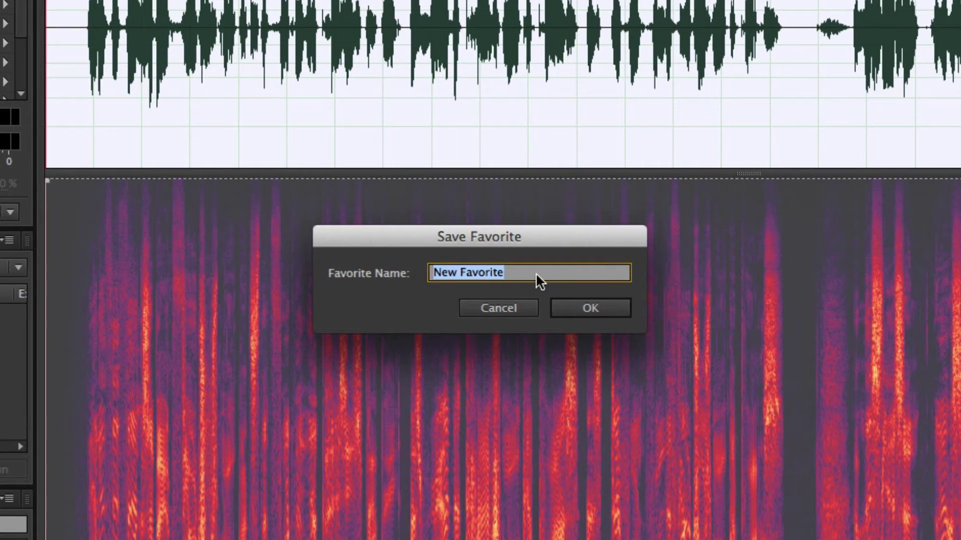
triple_click(515, 271)
type("Typical Ra")
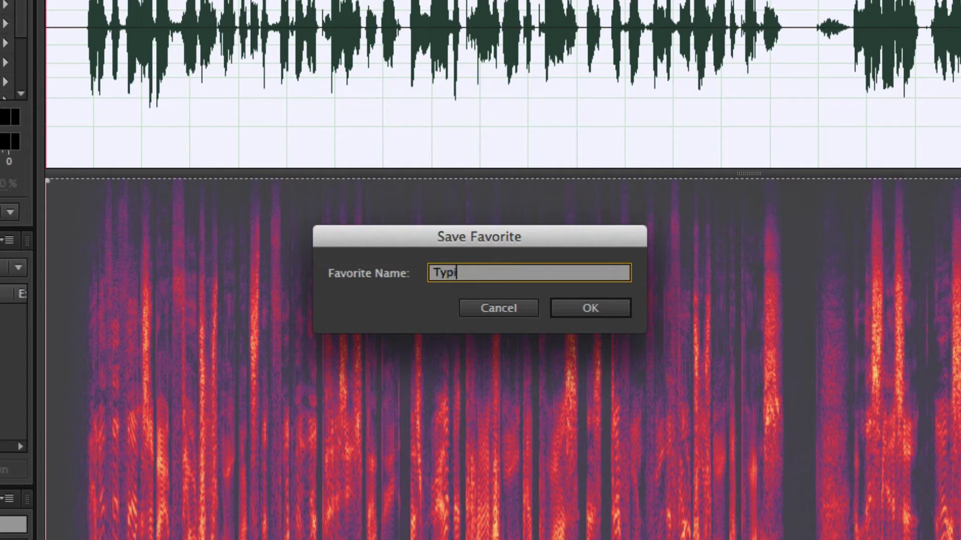
type("ck 1")
key("Return")
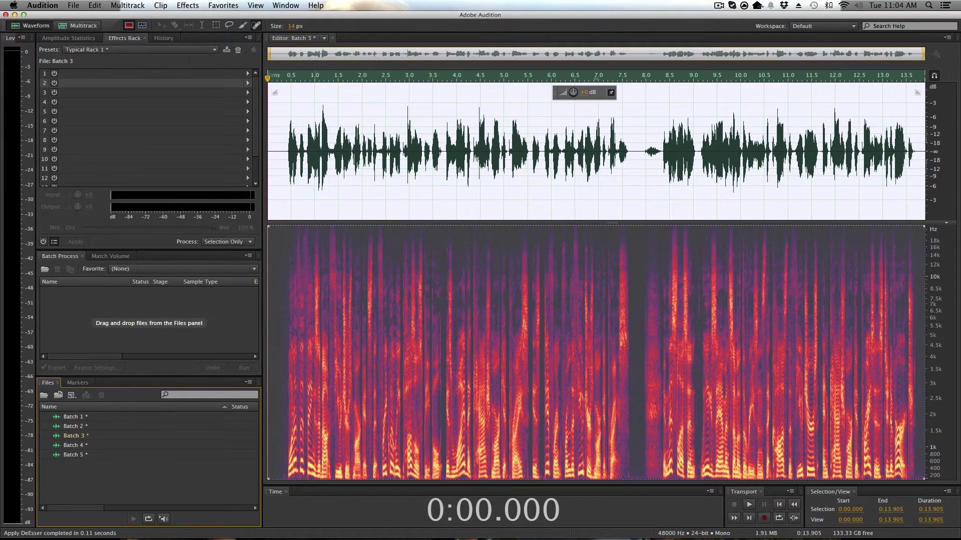
Open Batch 4 in the editor and apply the Typical Rack 1 favorite to it.
left_click(107, 446)
double_click(107, 446)
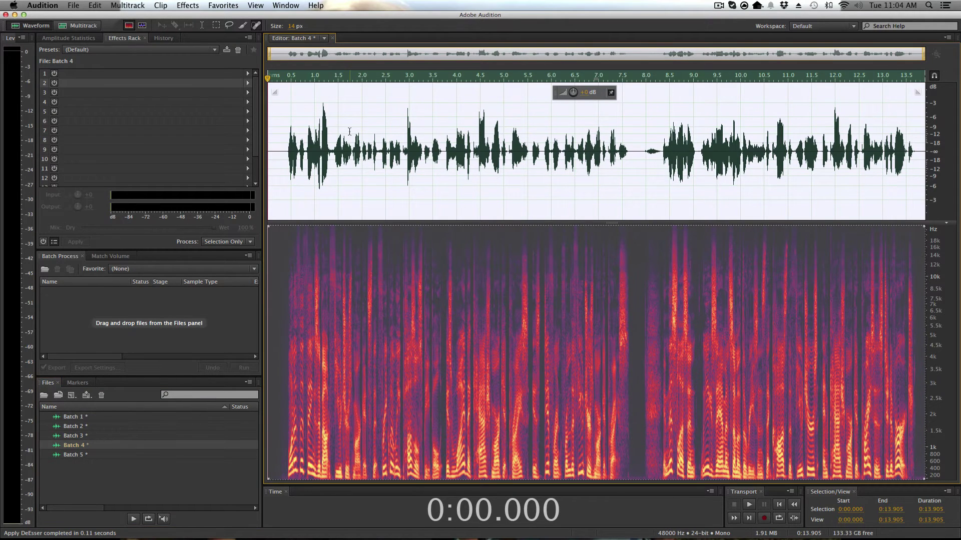
left_click(231, 5)
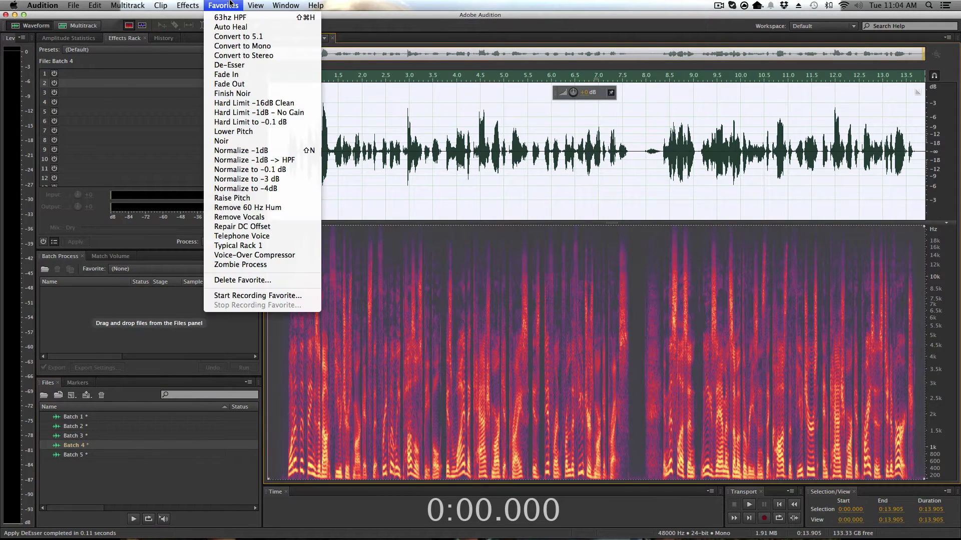
left_click(260, 245)
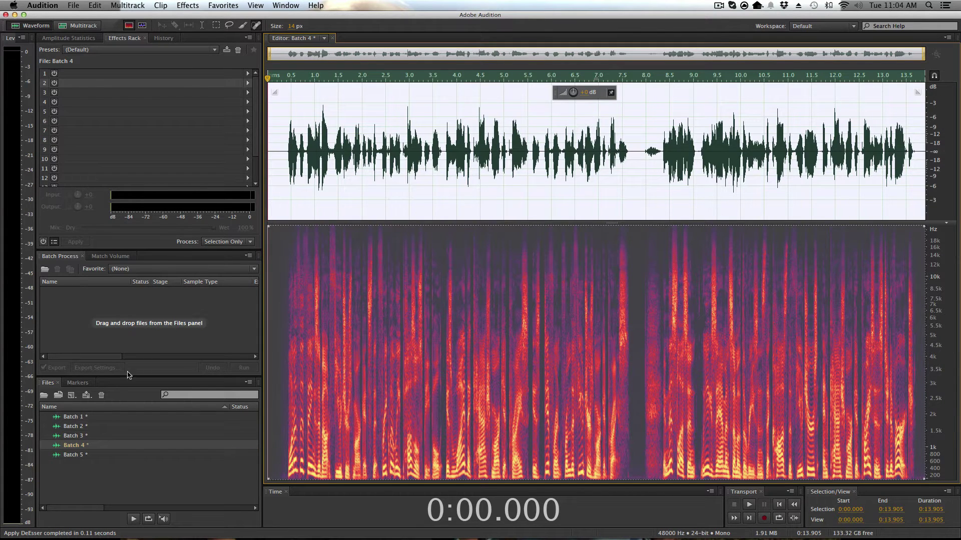
Add all five batch files to the Batch Process list, and clear the list again.
left_click(94, 421)
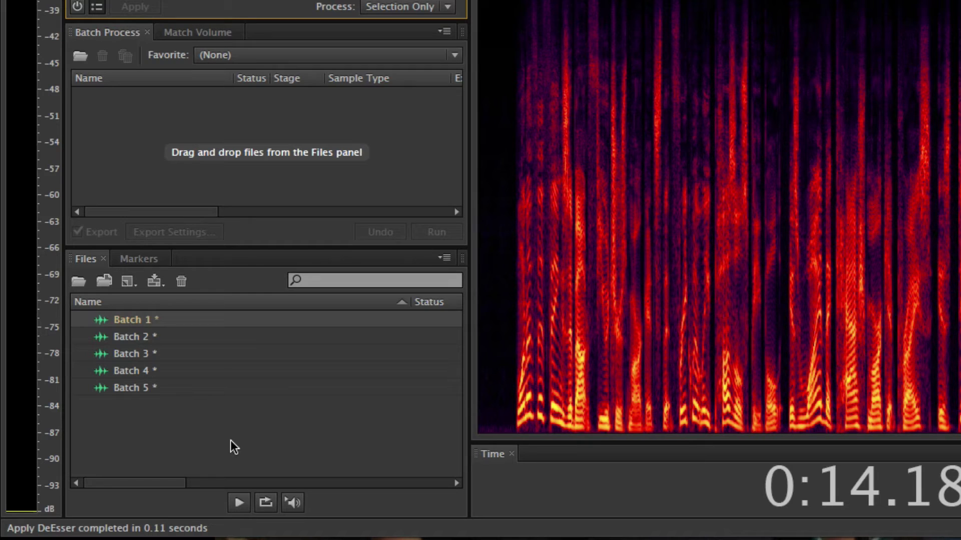
left_click_drag(223, 433, 232, 170)
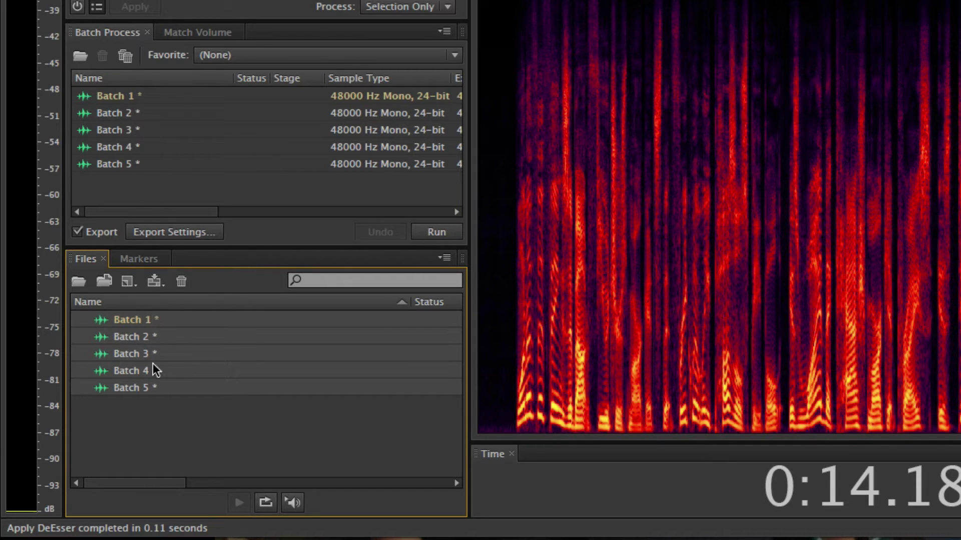
left_click_drag(175, 183, 118, 95)
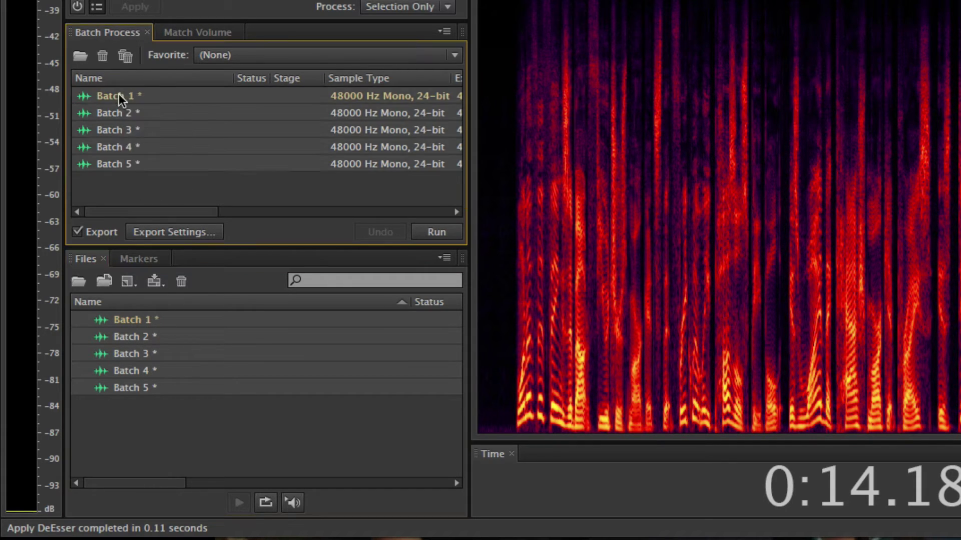
key("Delete")
Add Batch 4 and 5 to the Batch Process list, followed by Batch 1 to 3, and remove all of them.
left_click_drag(196, 446, 182, 187)
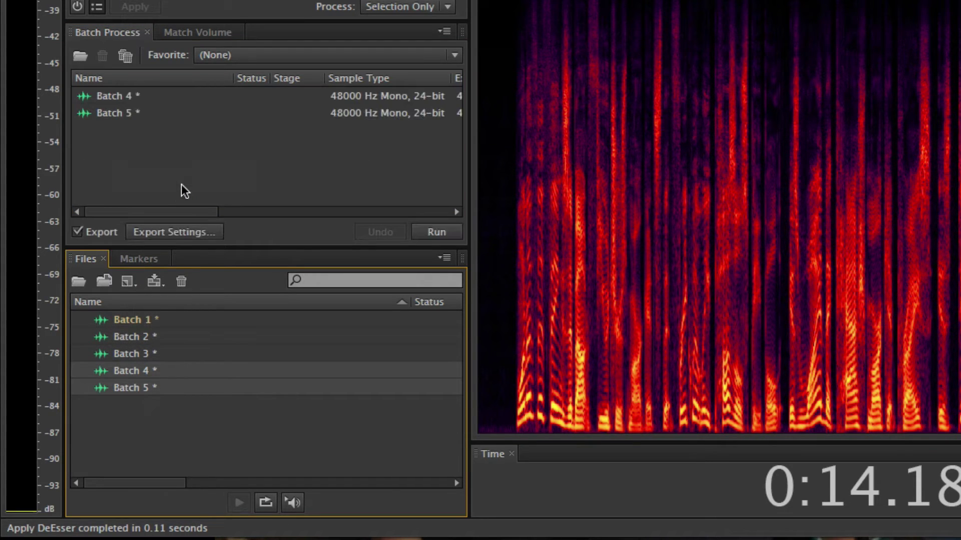
left_click(198, 353)
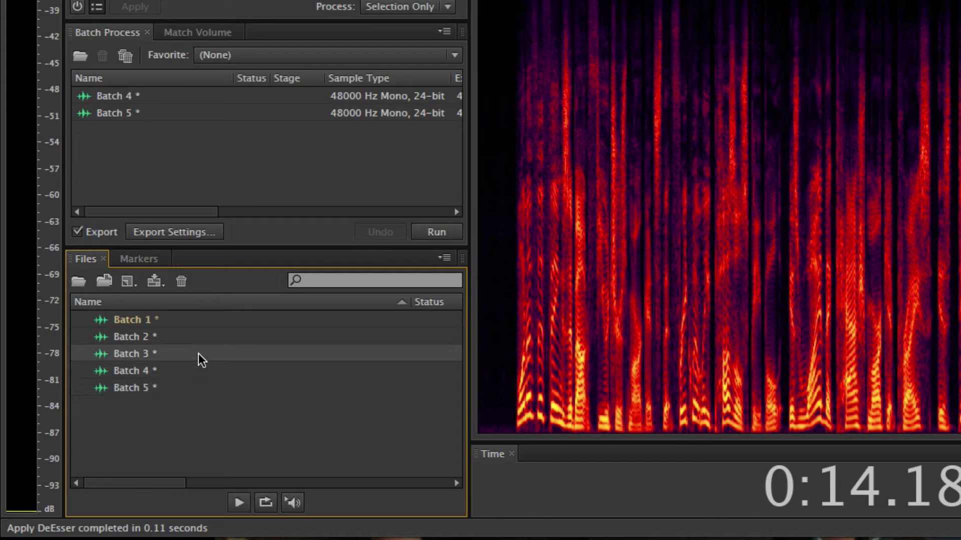
key("shift+Up")
key("shift+Up")
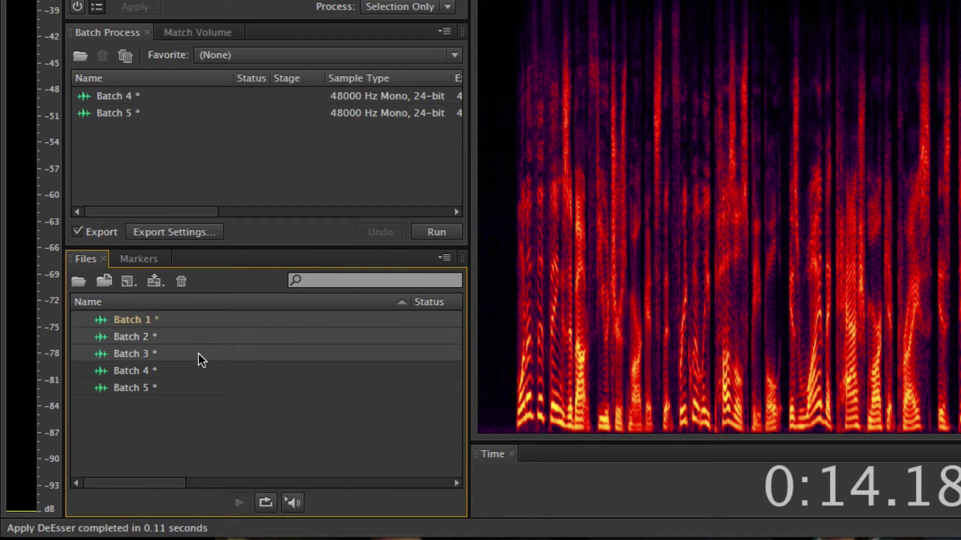
left_click_drag(198, 353, 170, 168)
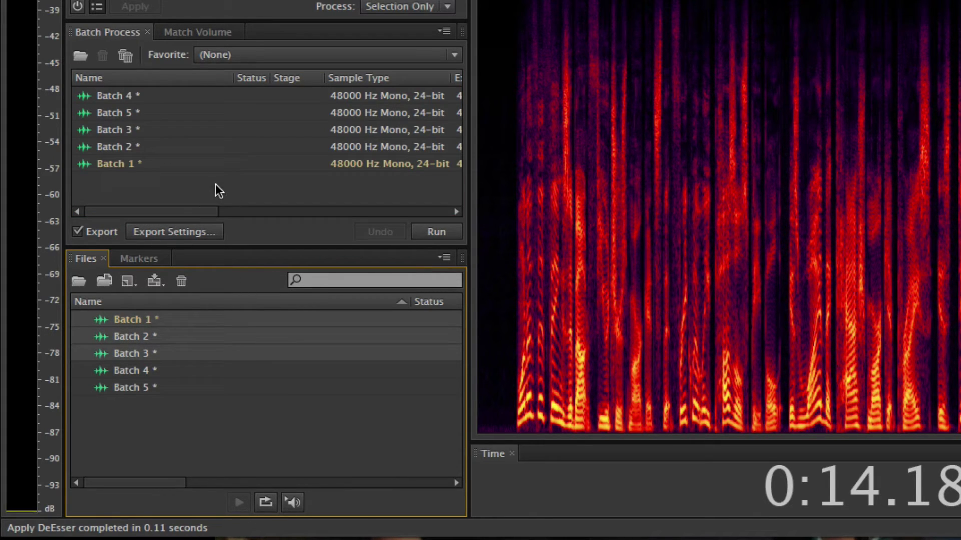
left_click_drag(208, 195, 142, 95)
key("Delete")
Add Batch 1 to Batch 5 to the Batch Process list and choose the Typical Rack 1 favorite for them.
left_click_drag(229, 454, 166, 166)
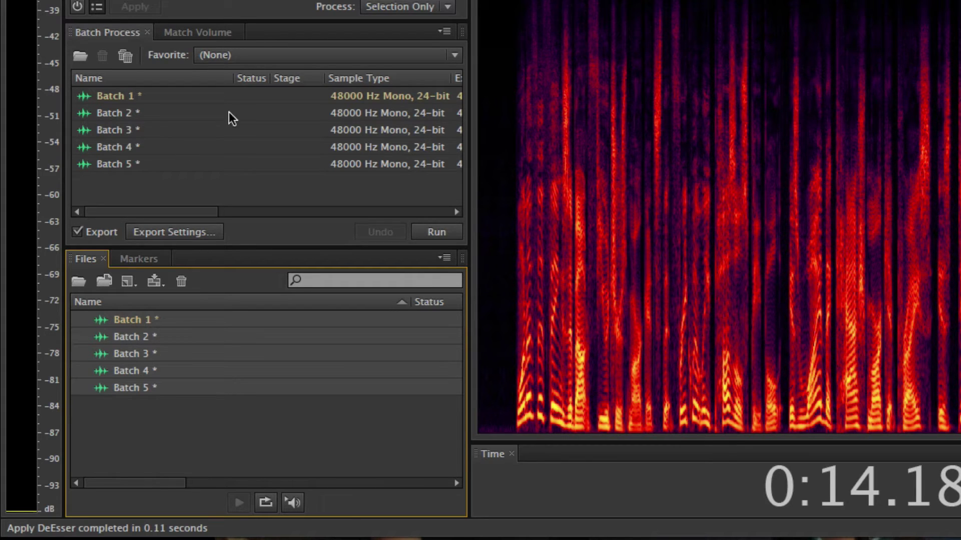
left_click(319, 56)
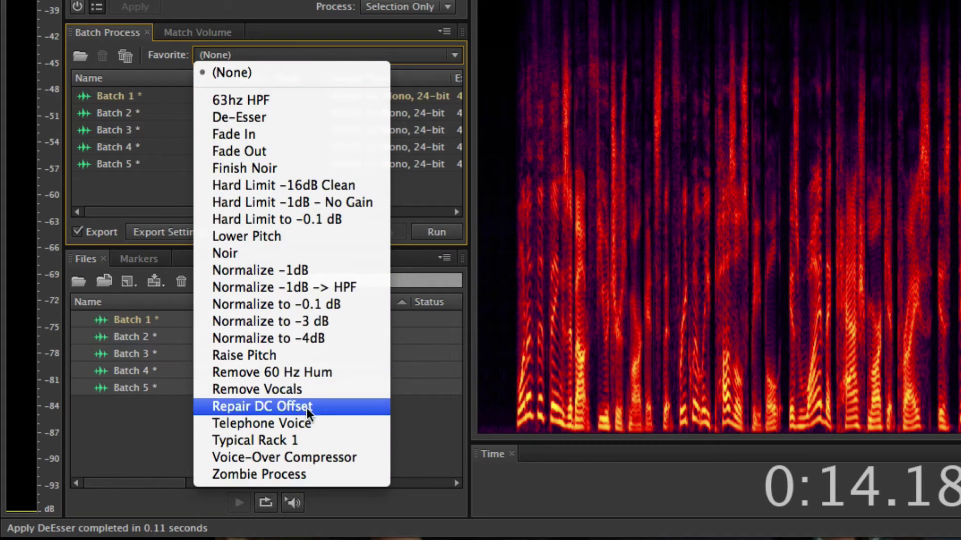
left_click(288, 440)
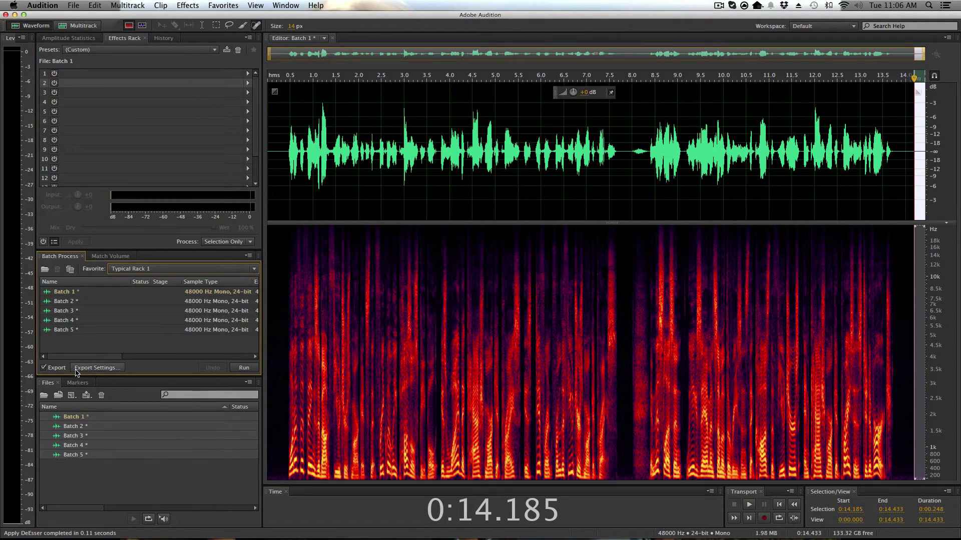
Run the batch process with exporting turned off, and check the history of Batch 1.
left_click(43, 368)
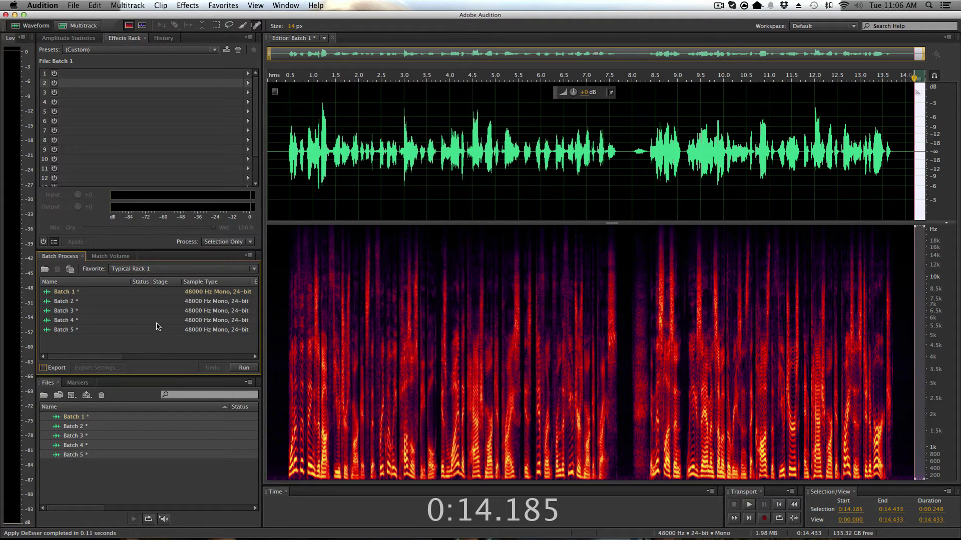
left_click(247, 370)
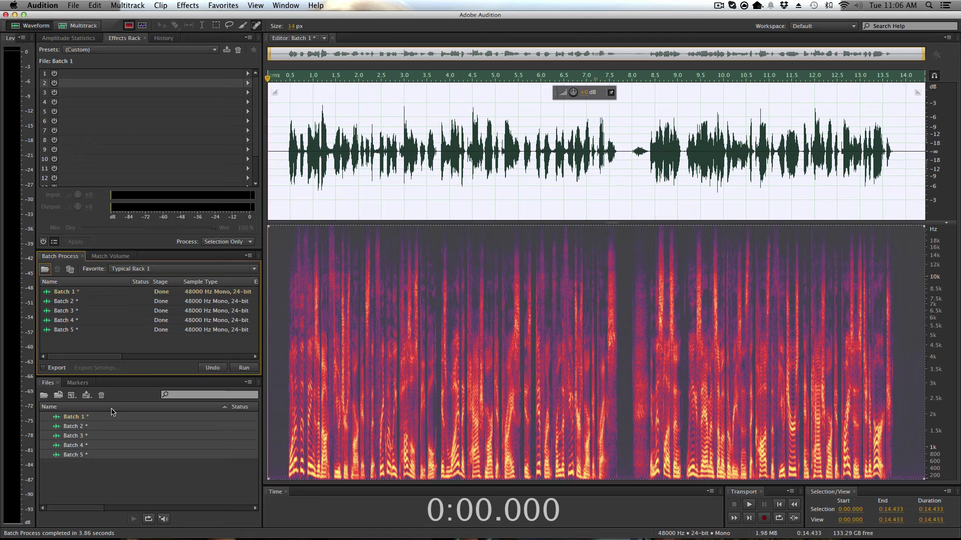
double_click(104, 418)
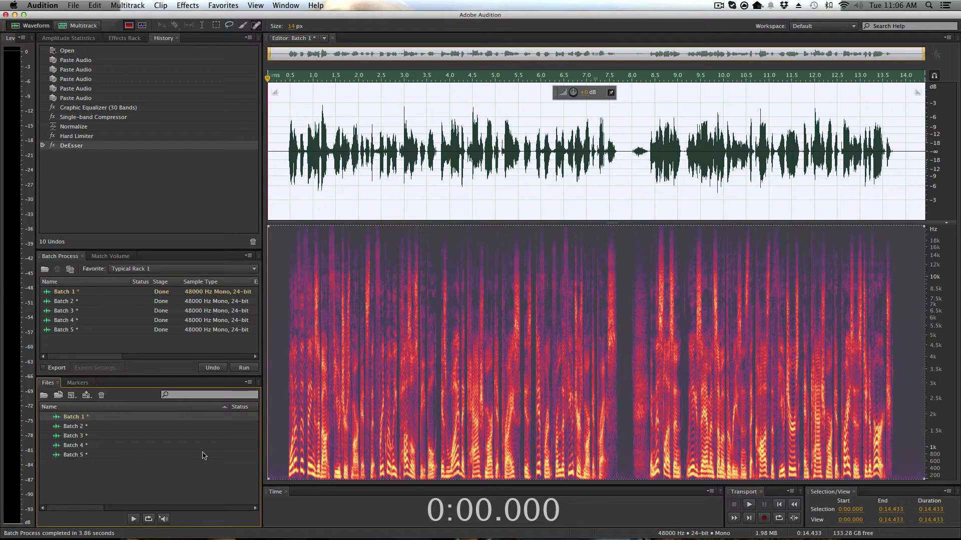
left_click(125, 38)
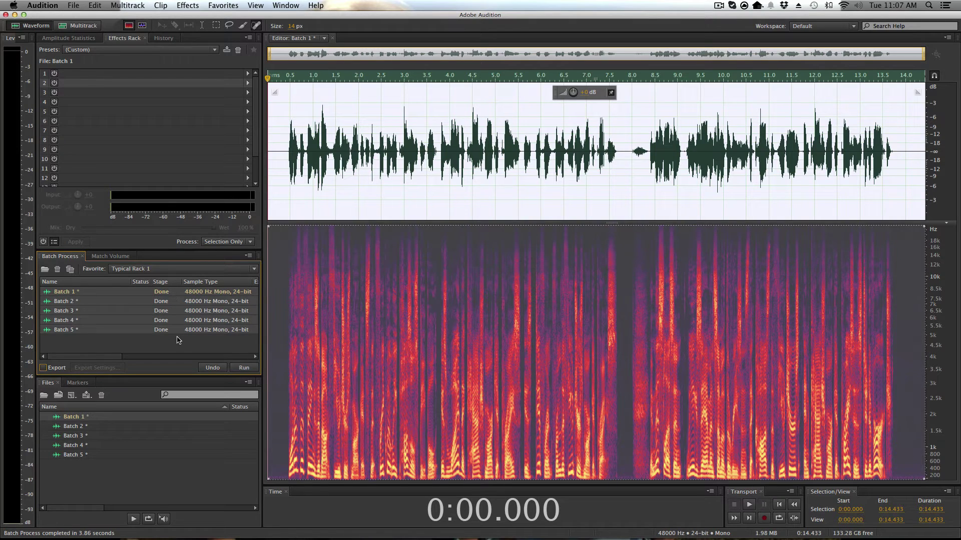
Turn on exporting for the batch process, and review and accept its export settings.
left_click(59, 369)
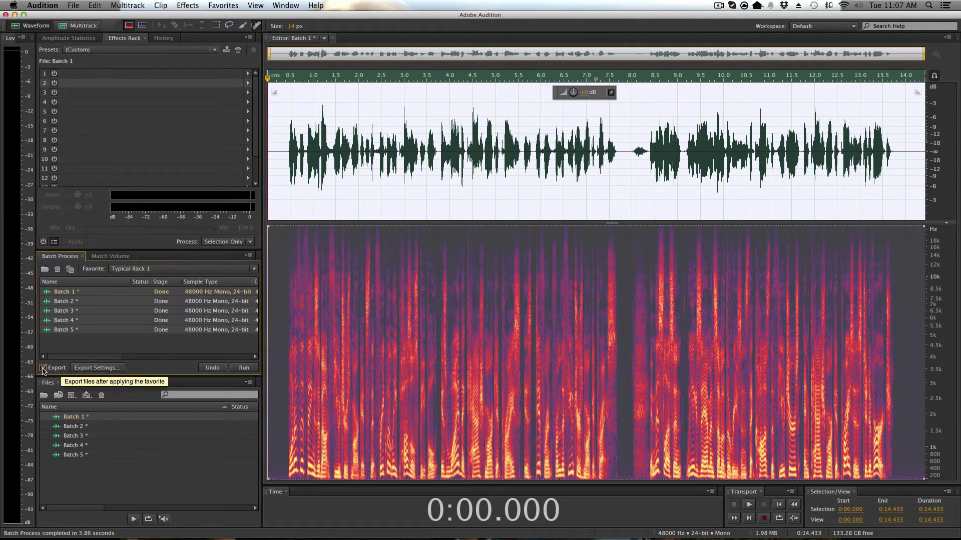
left_click(84, 368)
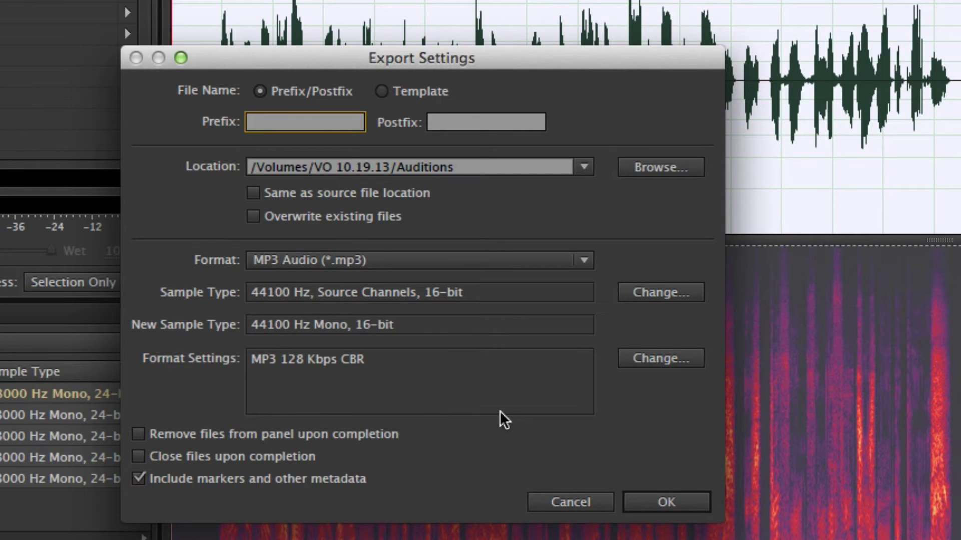
left_click(665, 503)
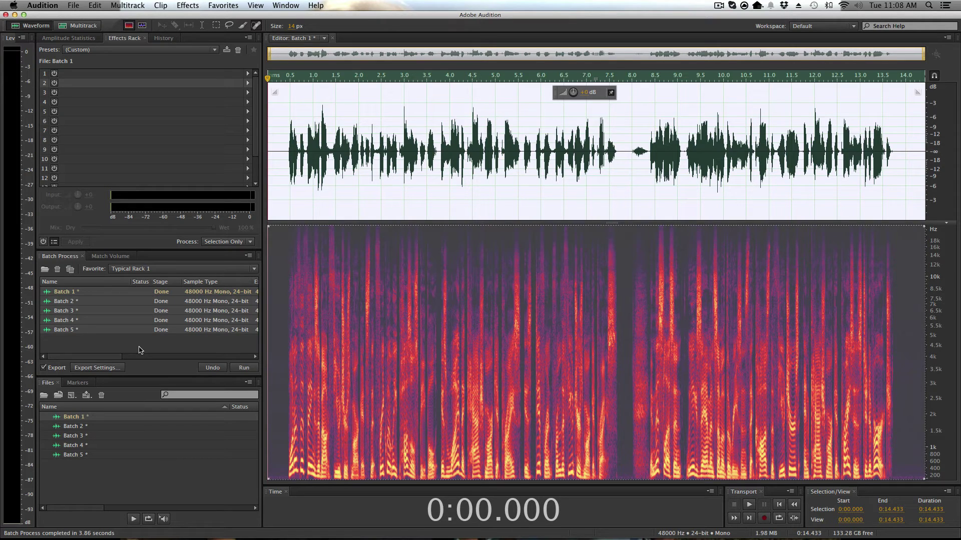
Set the batch favorite to (None) and review the export settings without changing them.
left_click(156, 270)
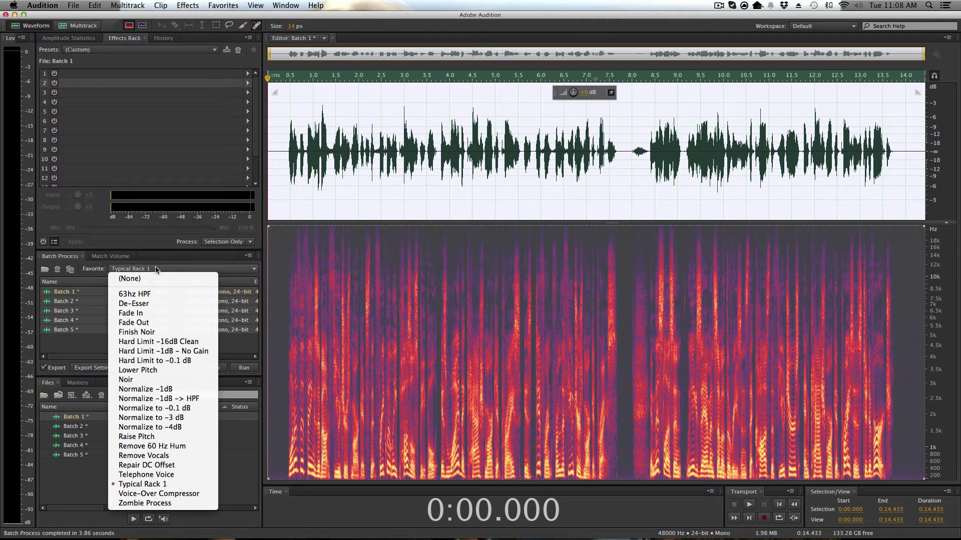
left_click(143, 278)
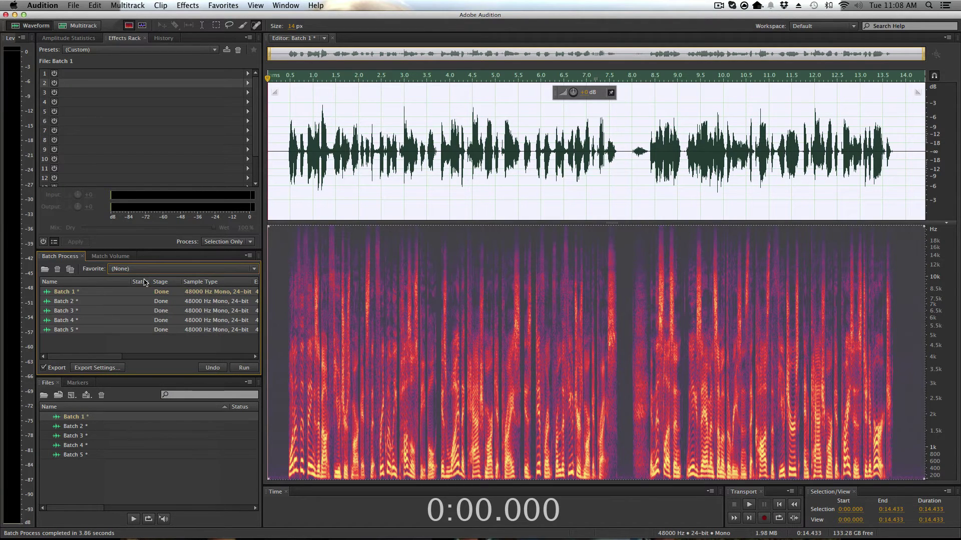
left_click(97, 368)
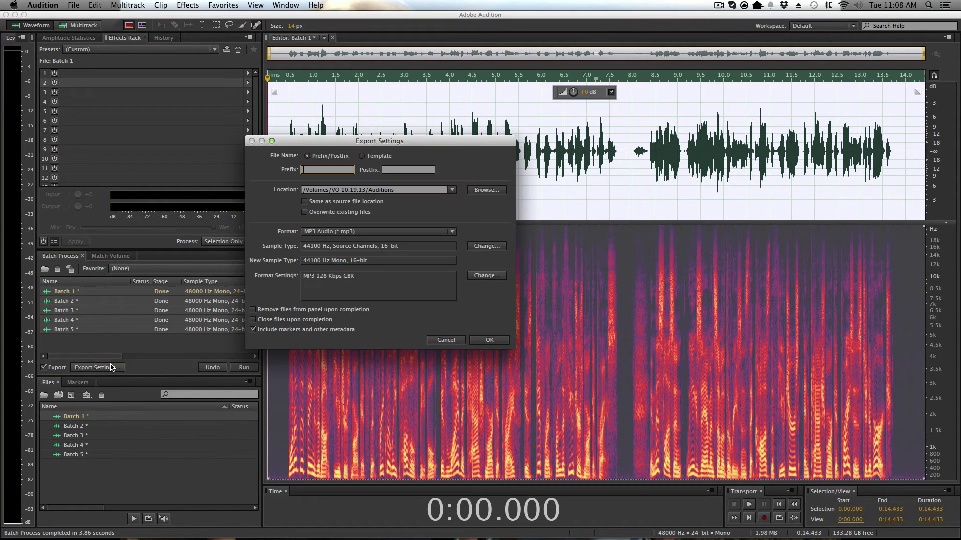
left_click(445, 340)
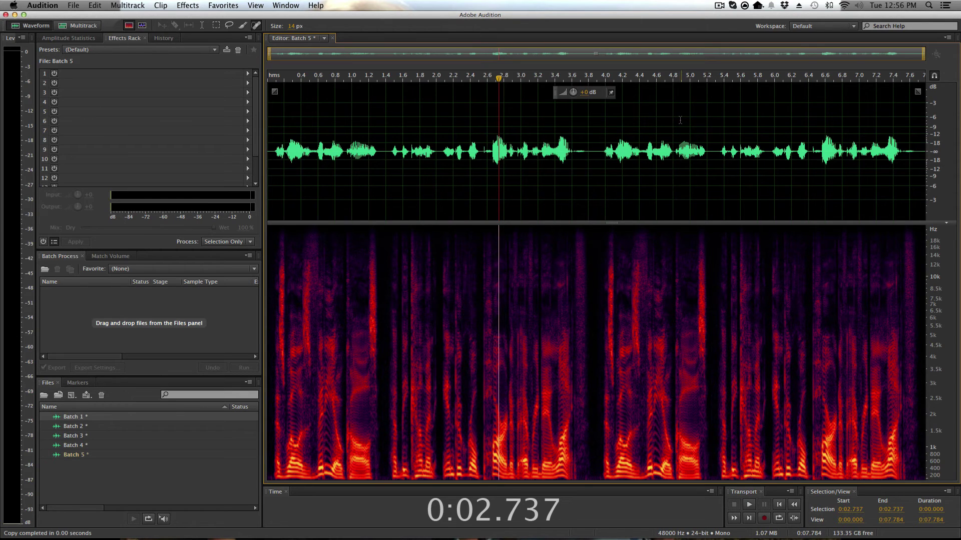
left_click(71, 6)
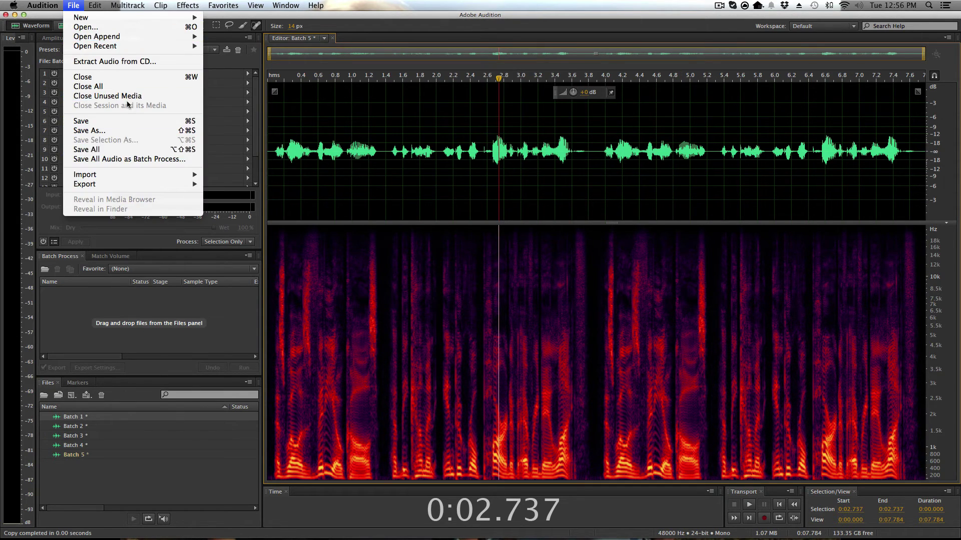
left_click(382, 164)
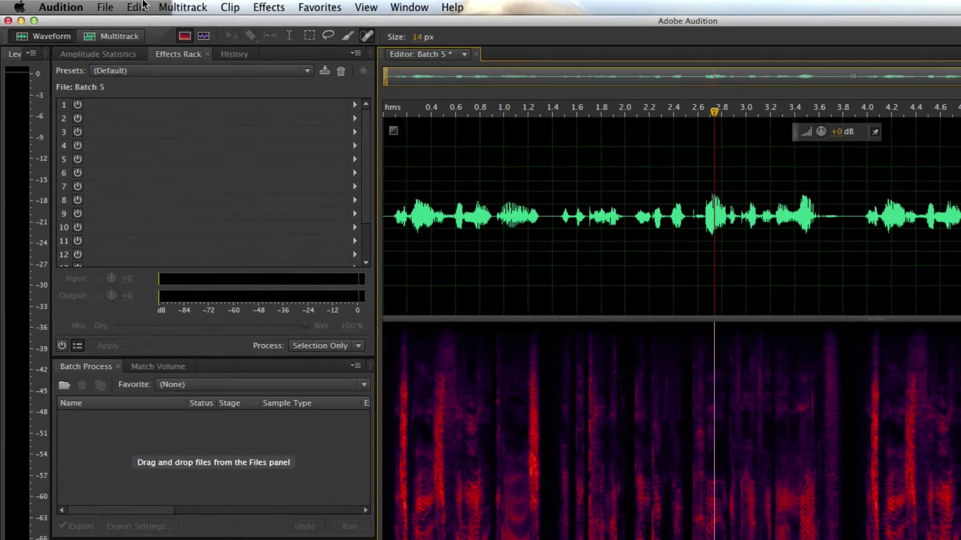
Assign the keyboard shortcut Shift-Cmd-F to the Typical Rack 1 favorite, and apply the favorite to Batch 5.
left_click(94, 5)
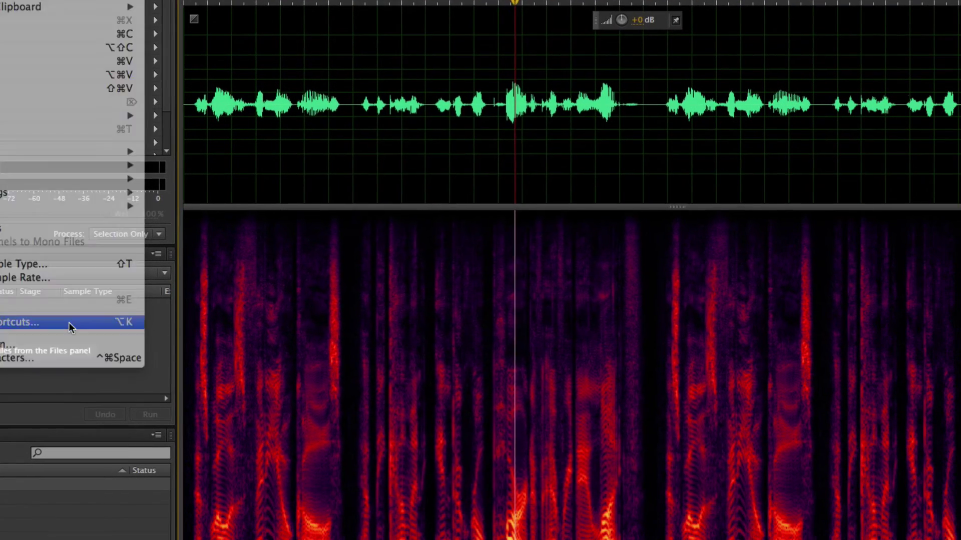
left_click(269, 435)
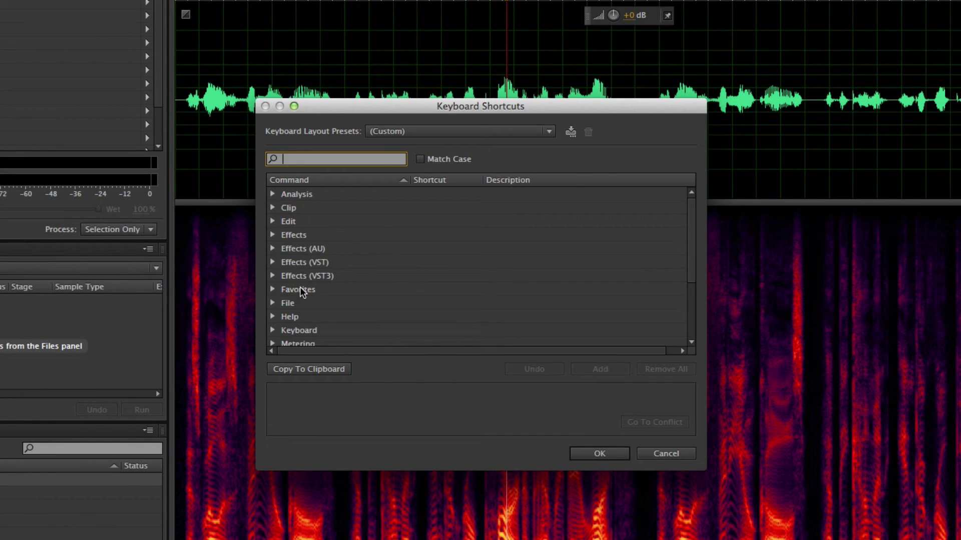
left_click(273, 290)
scroll(388, 220, "down", 5)
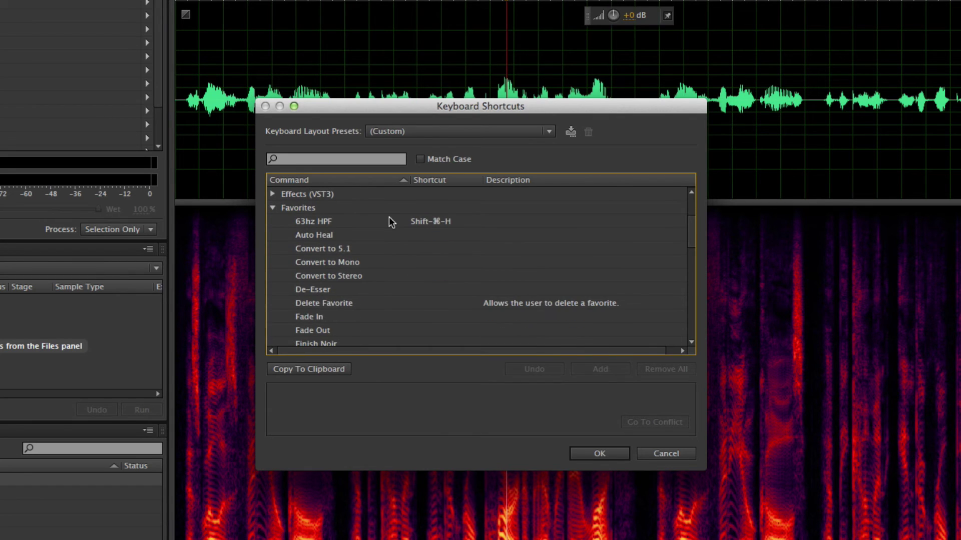
scroll(369, 255, "down", 8)
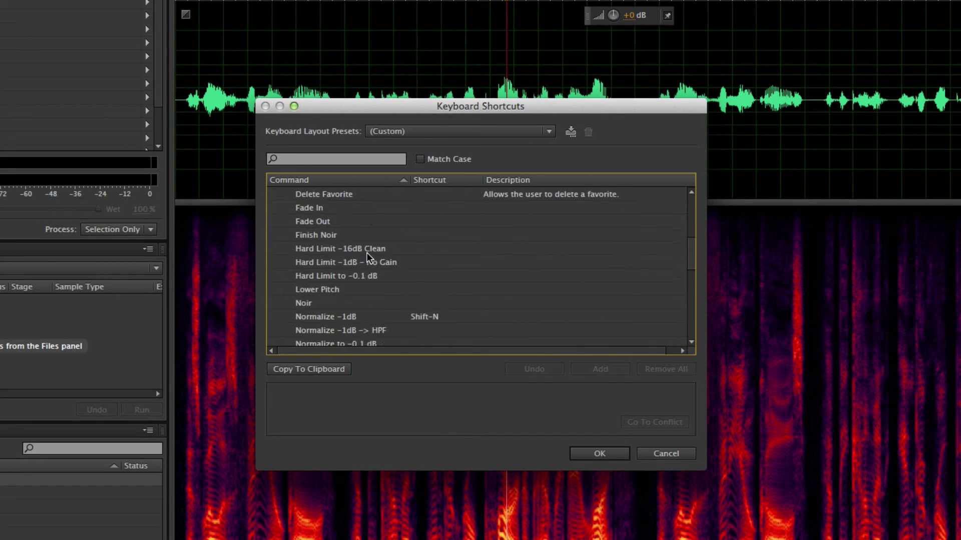
scroll(367, 253, "down", 9)
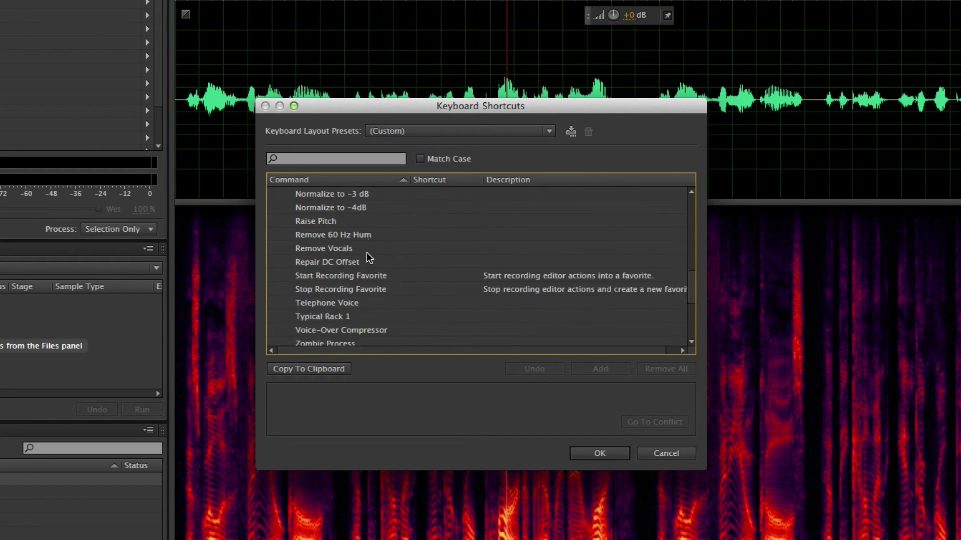
left_click(358, 275)
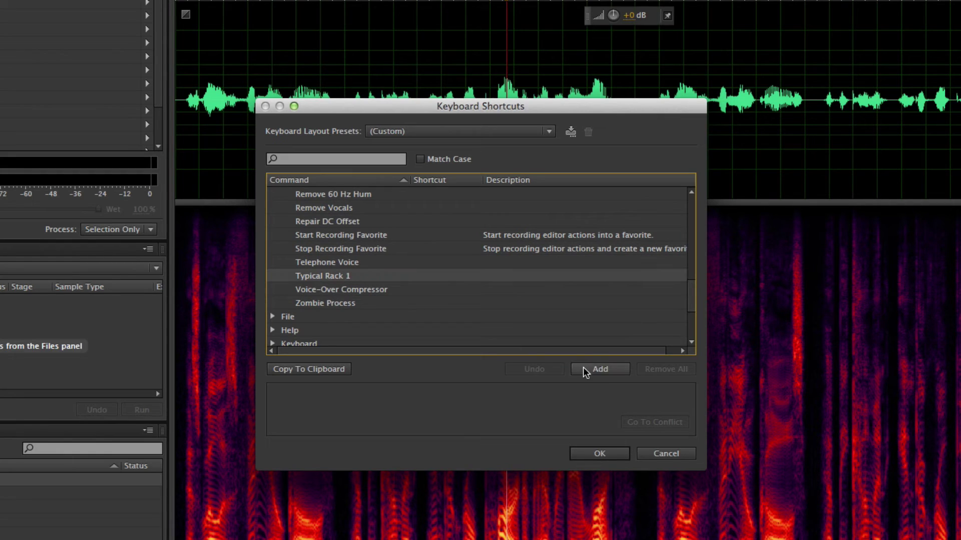
left_click(600, 370)
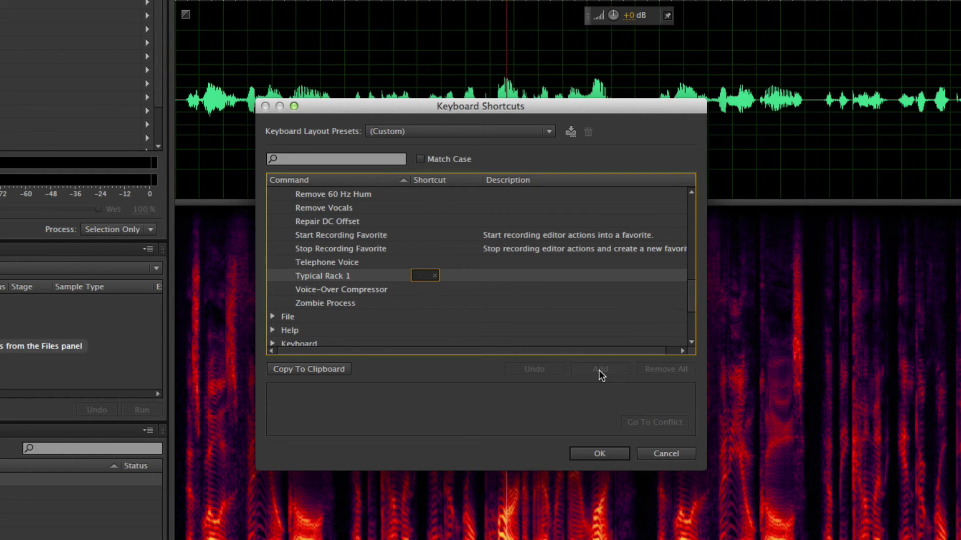
key("shift+super+f")
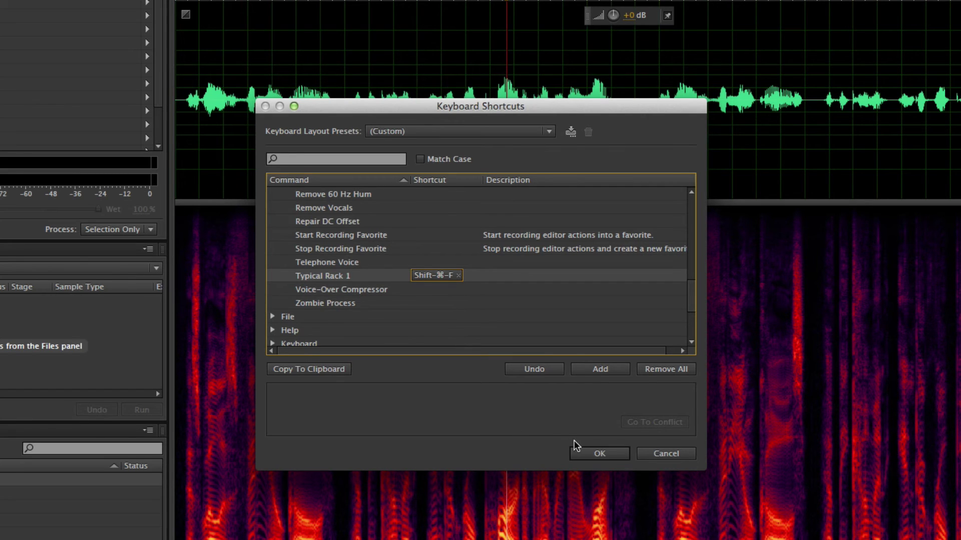
left_click(596, 453)
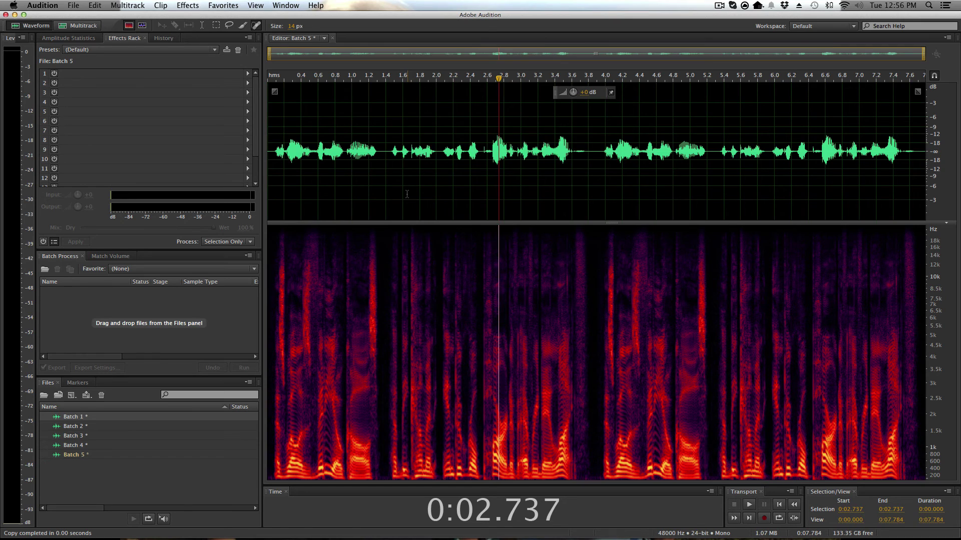
key("F1")
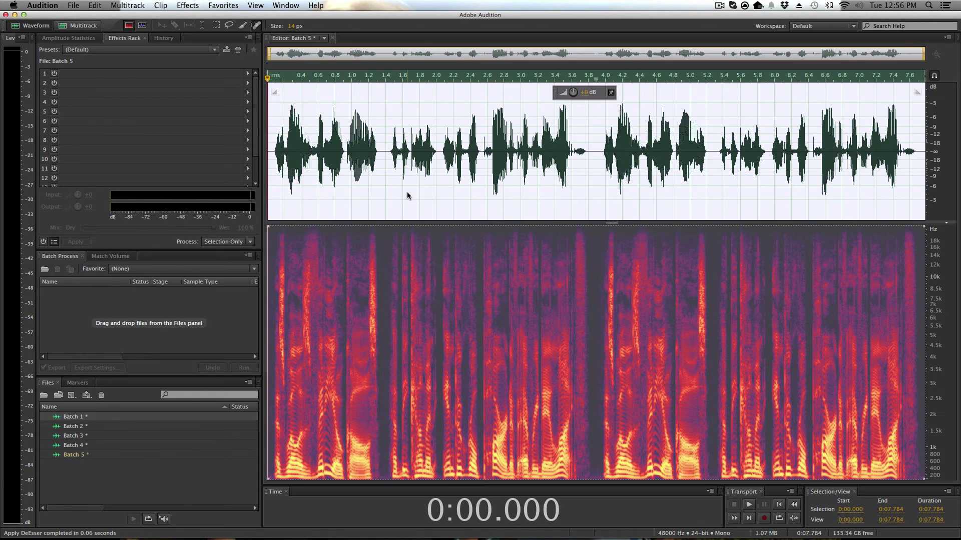